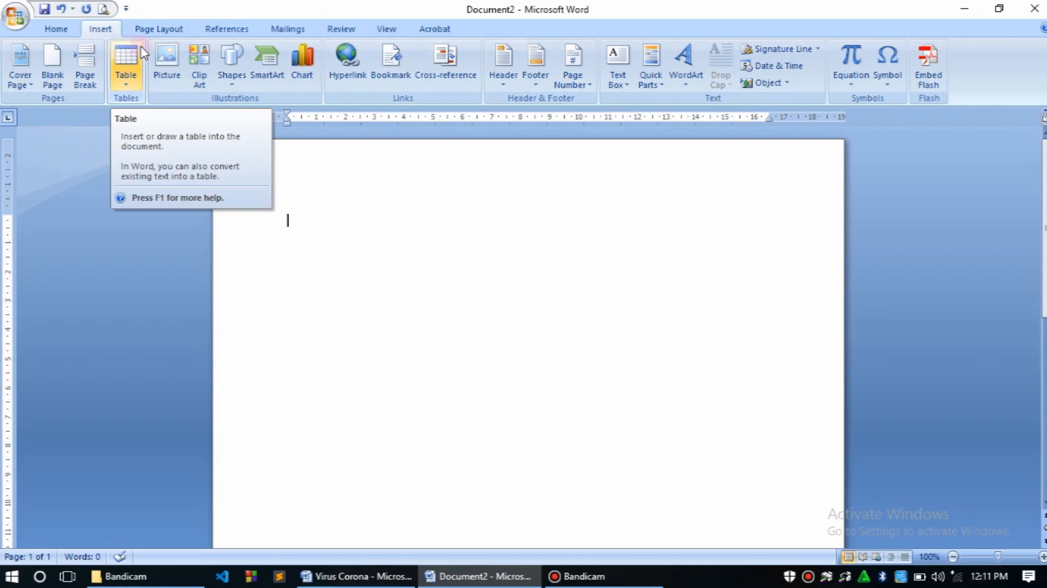
Look through the built-in document themes and the preset page margins in the blank document
click(170, 35)
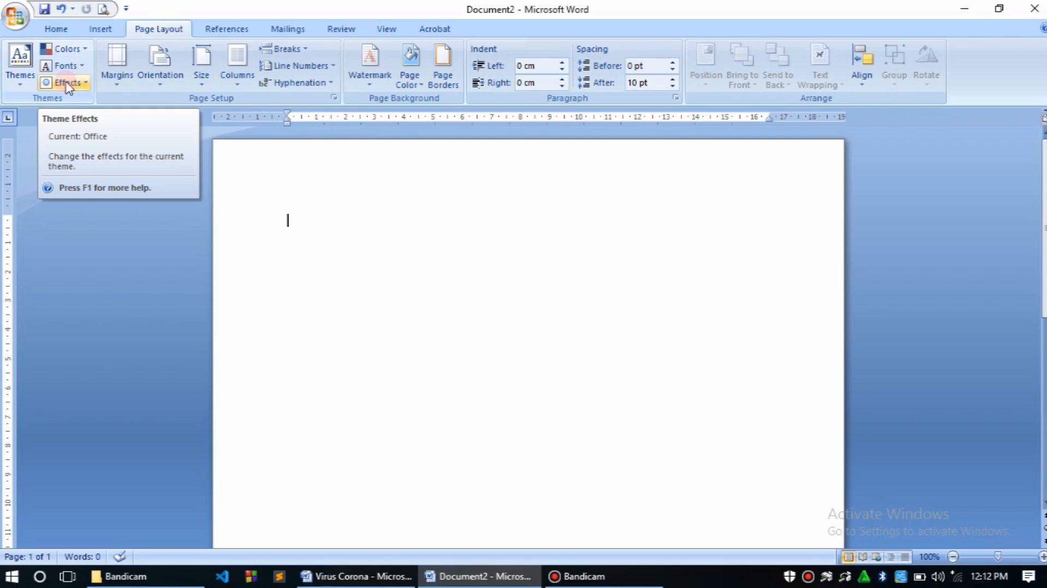
click(299, 222)
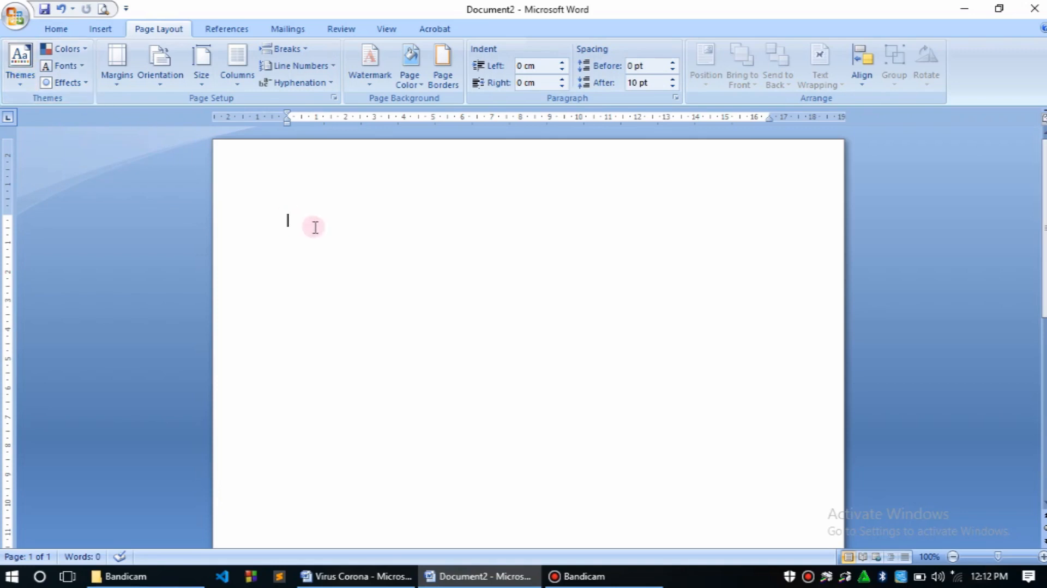
click(24, 82)
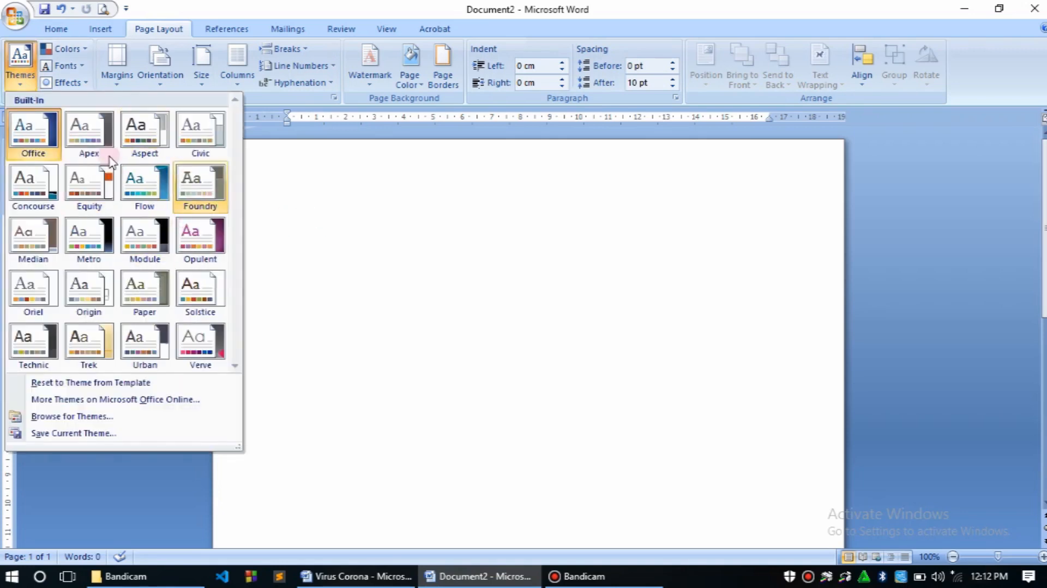
click(299, 221)
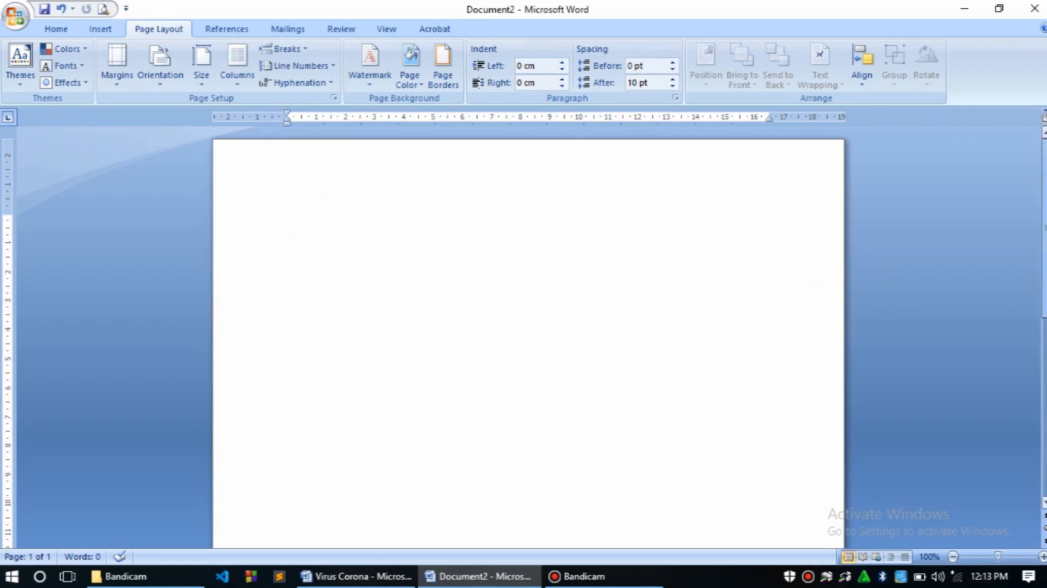
scroll(529, 471, down, 12)
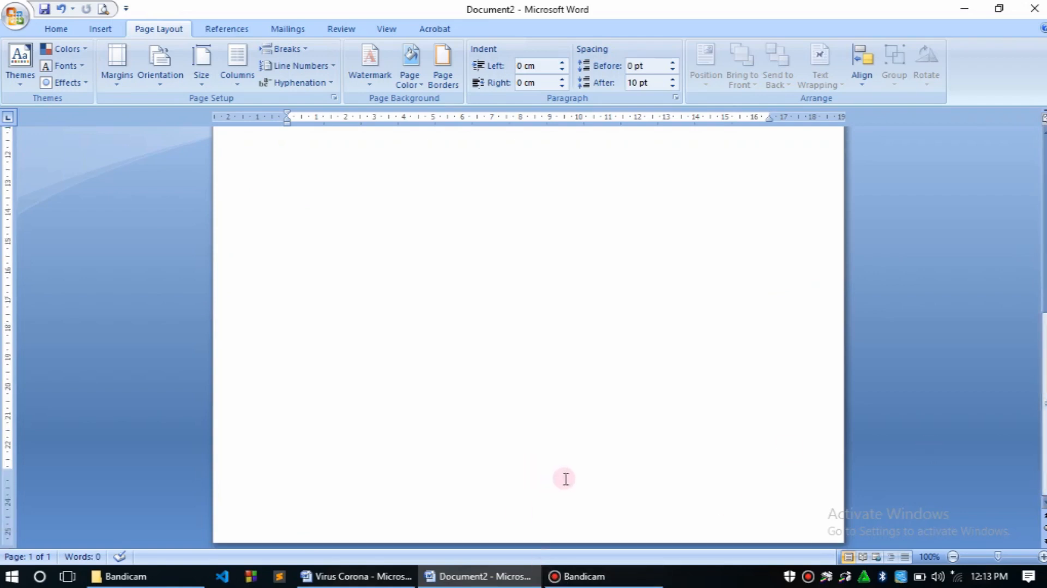
scroll(529, 327, up, 12)
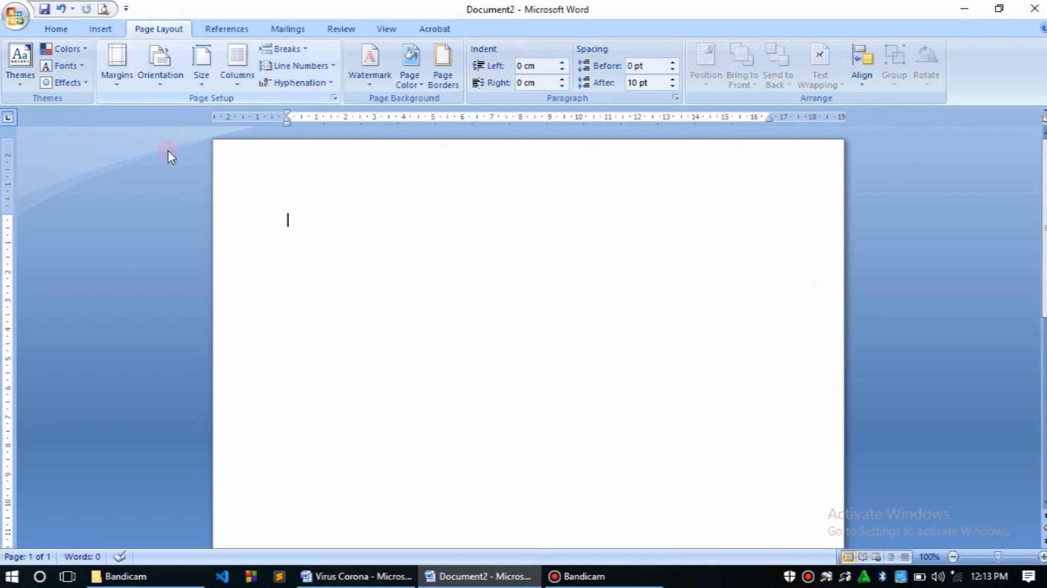
click(121, 86)
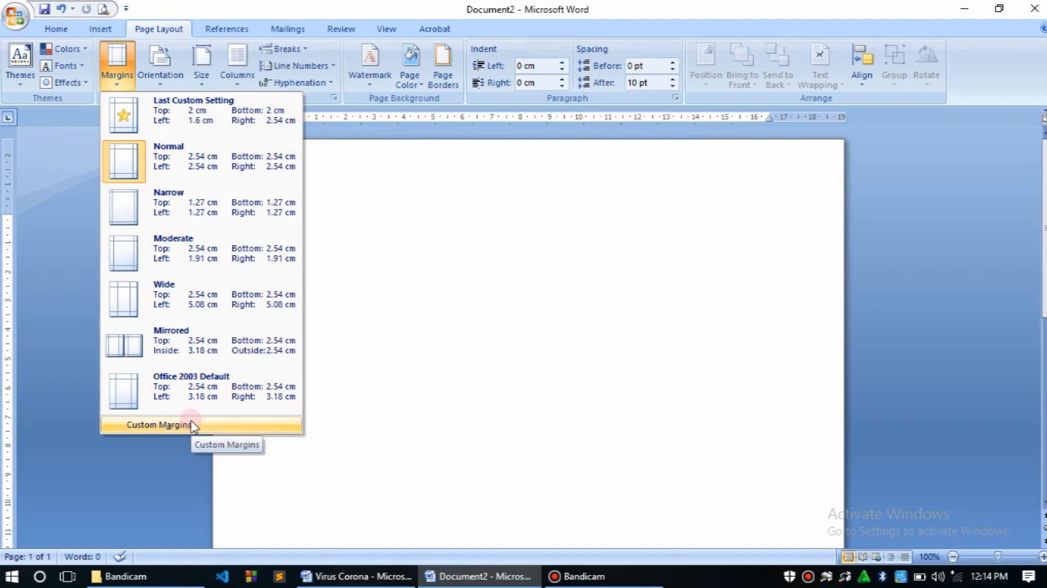
click(399, 297)
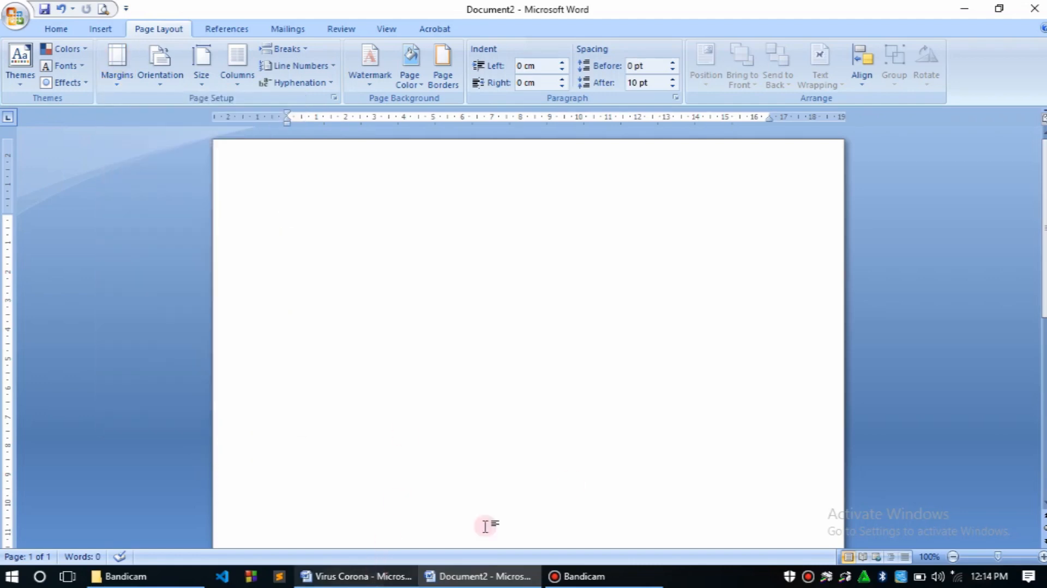
Switch to the Virus Corona document, select its "Gejala Virus Corona (COVID-19)" heading and apply the Moderate margins
click(381, 576)
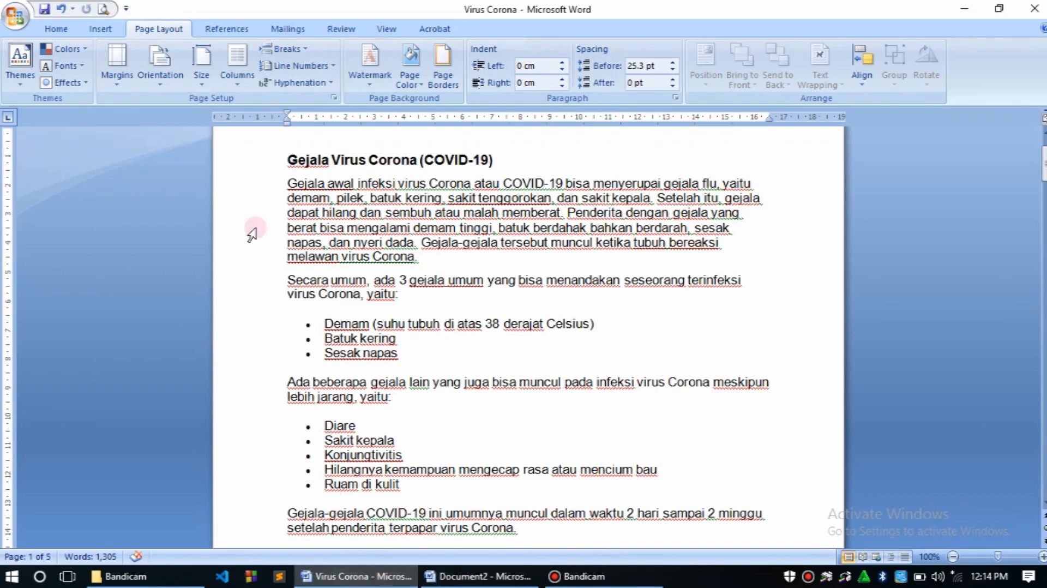
drag(287, 159, 322, 139)
click(282, 169)
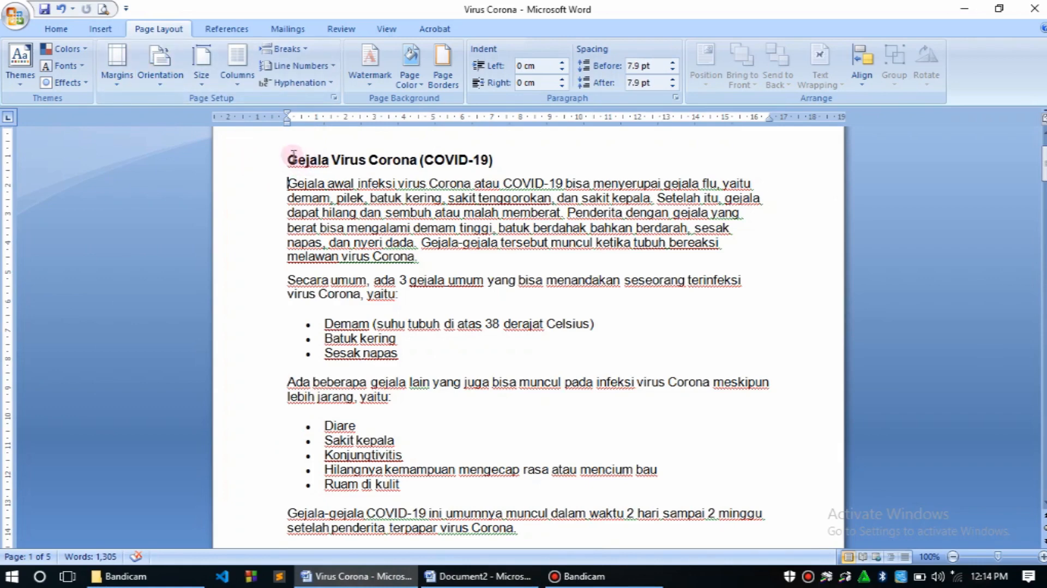
drag(284, 151, 246, 158)
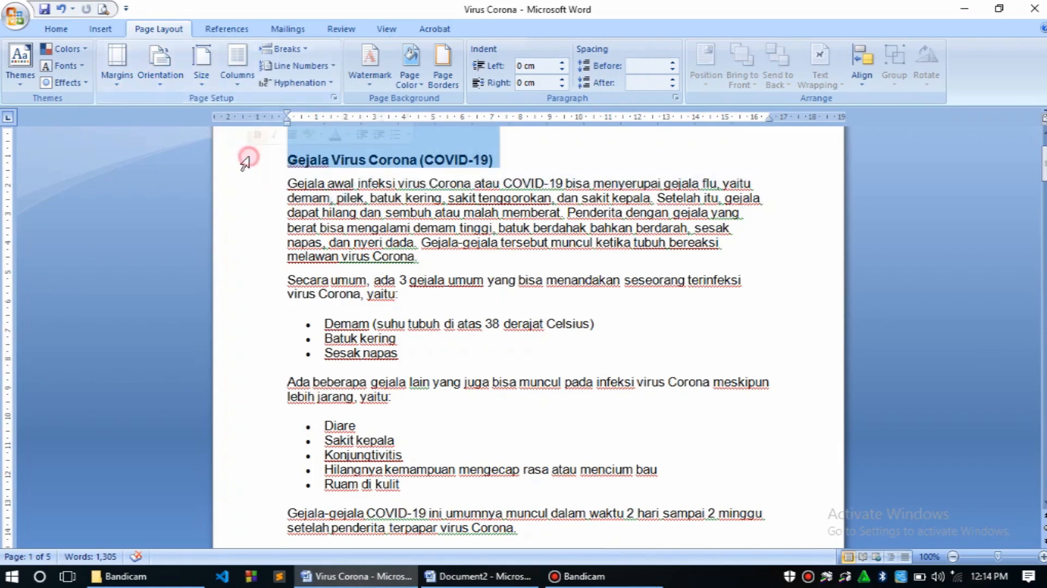
click(129, 86)
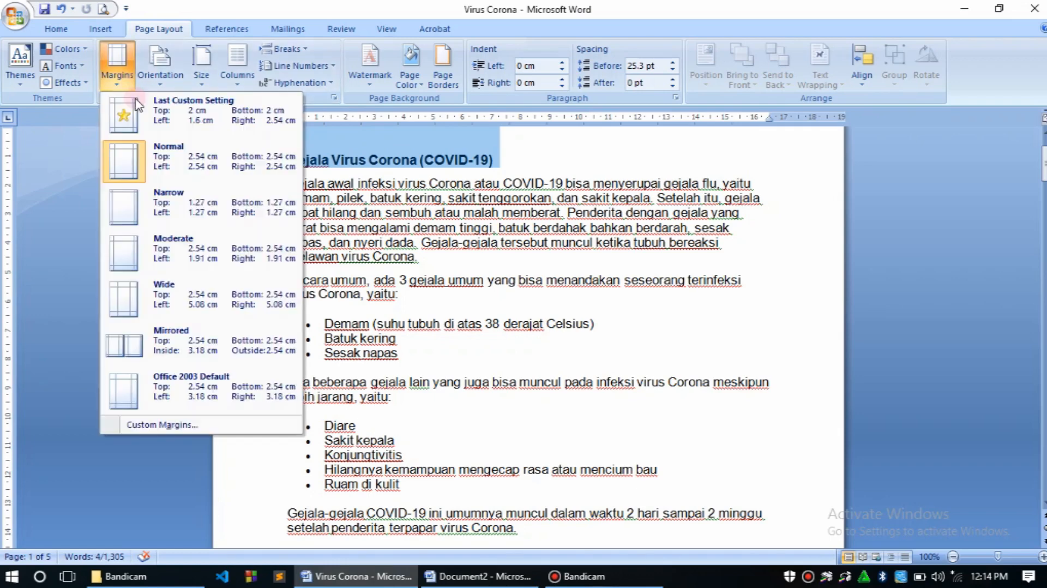
click(203, 244)
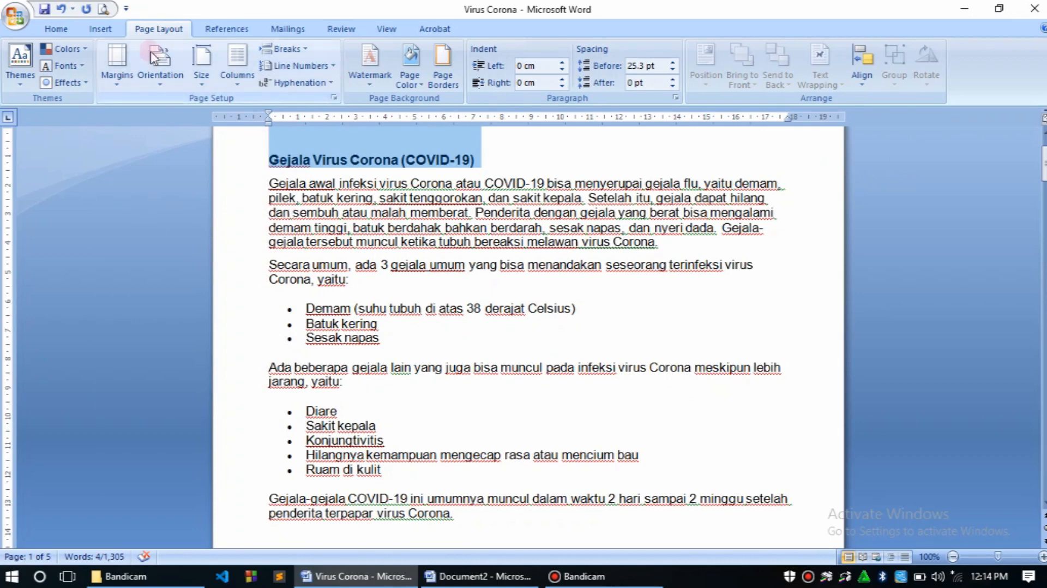
Open the custom margin settings and set the top and left margins to 2 cm
click(130, 82)
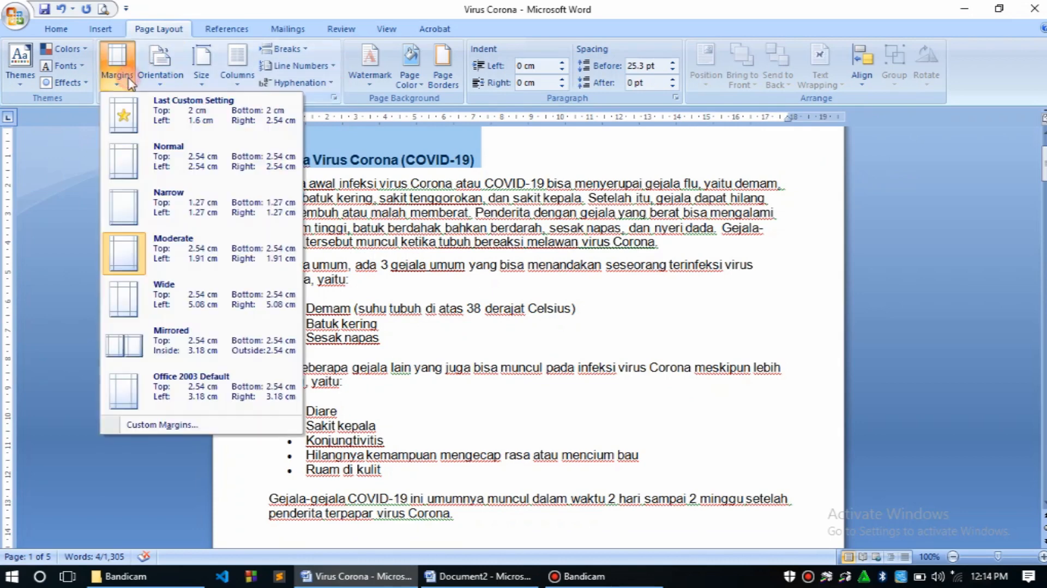
click(191, 424)
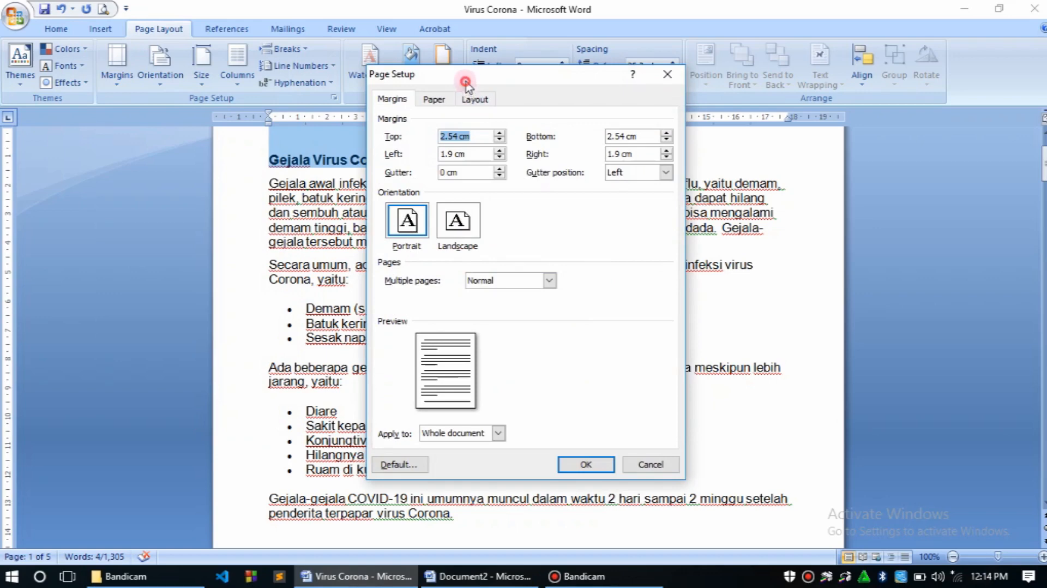
drag(467, 80, 571, 87)
click(562, 145)
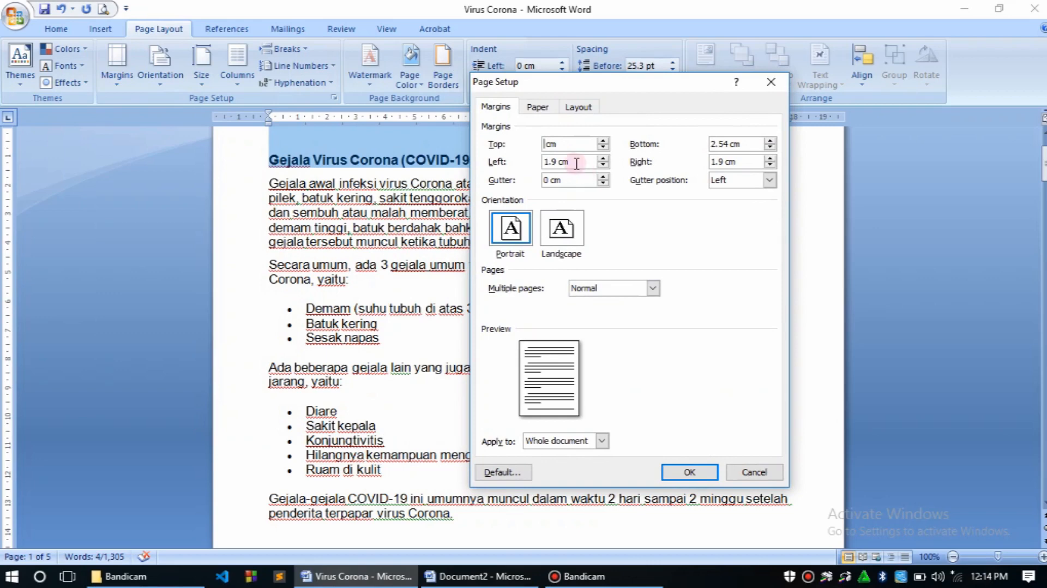
text(2)
click(558, 163)
key(BackSpace)
key(BackSpace)
key(BackSpace)
text(2)
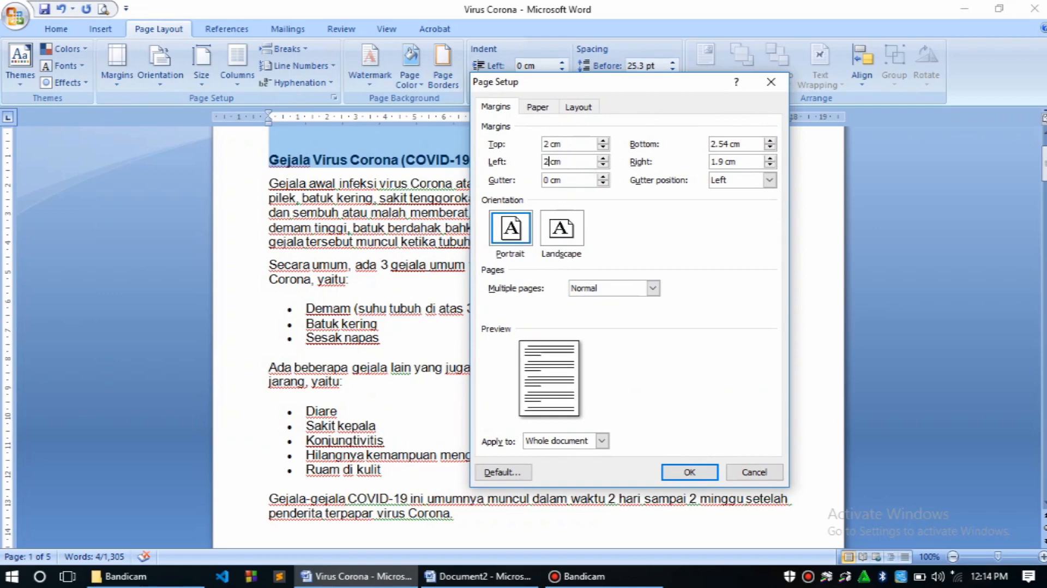
Set the bottom and right margins to 2 cm and apply the margins to the whole document
double_click(729, 144)
text(2)
double_click(717, 162)
text(2)
click(693, 473)
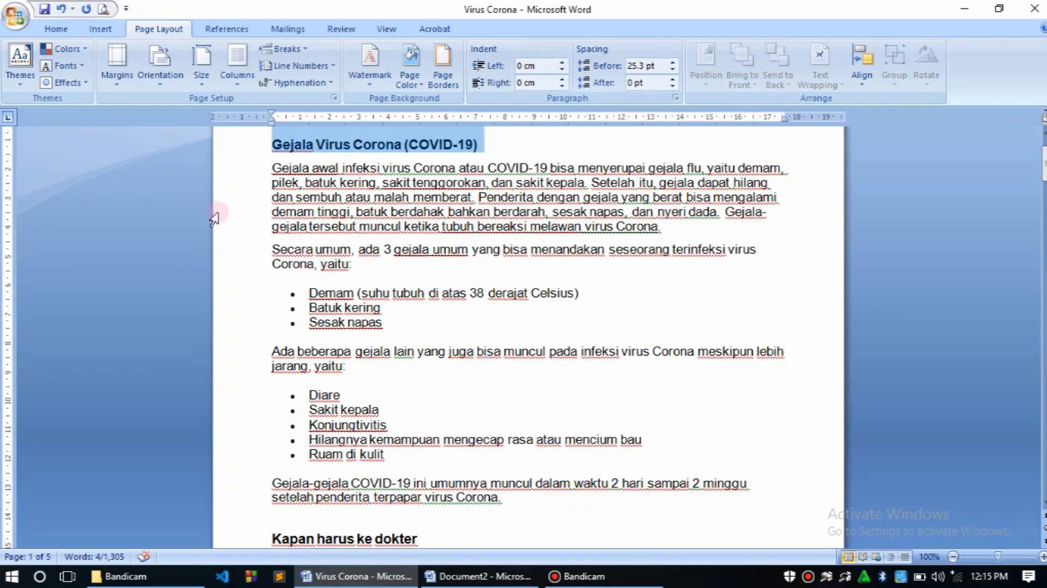
Look at the Portrait and Landscape page orientation options for the document
drag(1044, 166, 1045, 164)
click(626, 313)
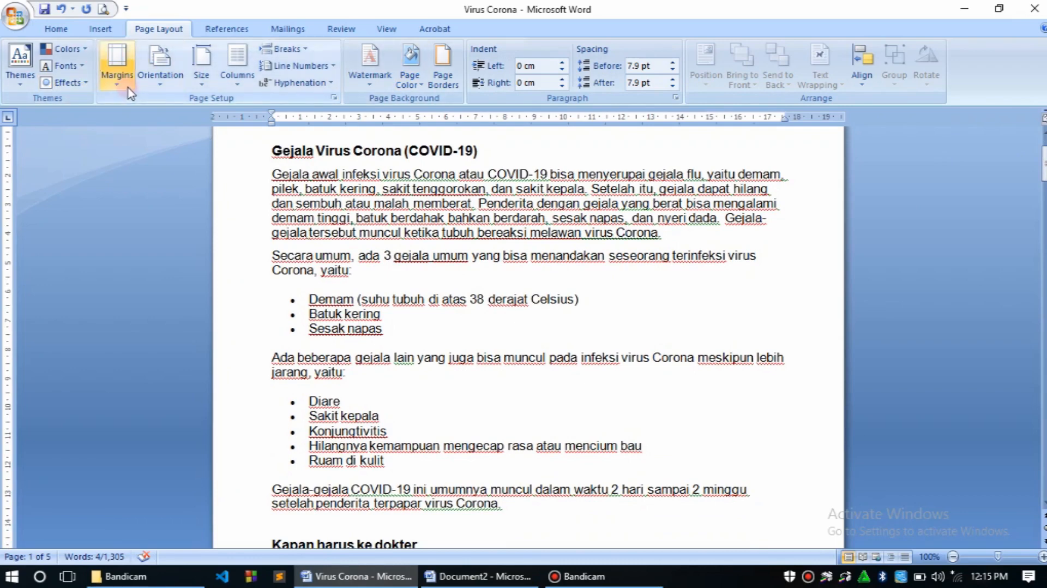
click(175, 88)
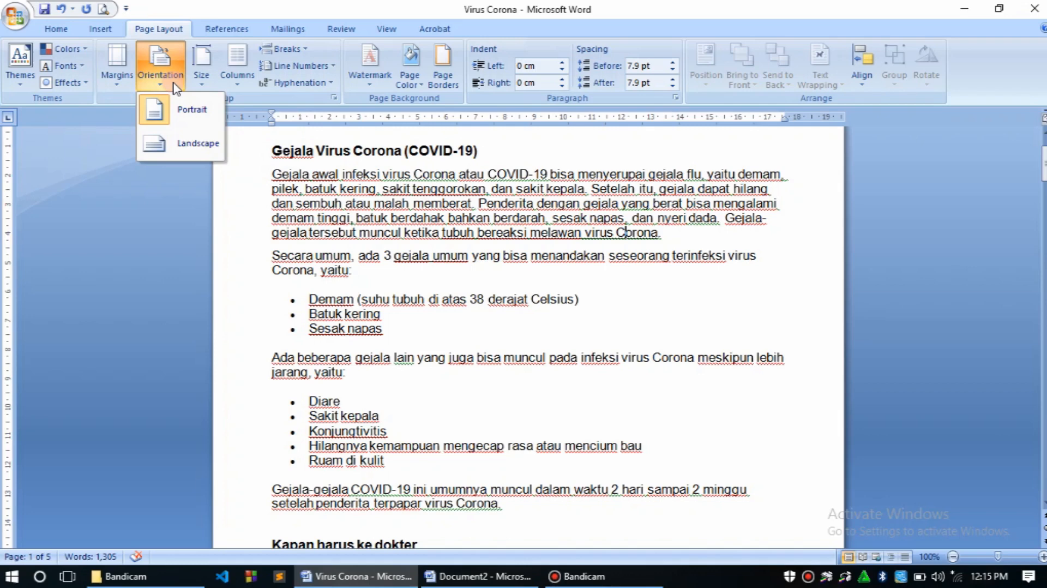
click(177, 141)
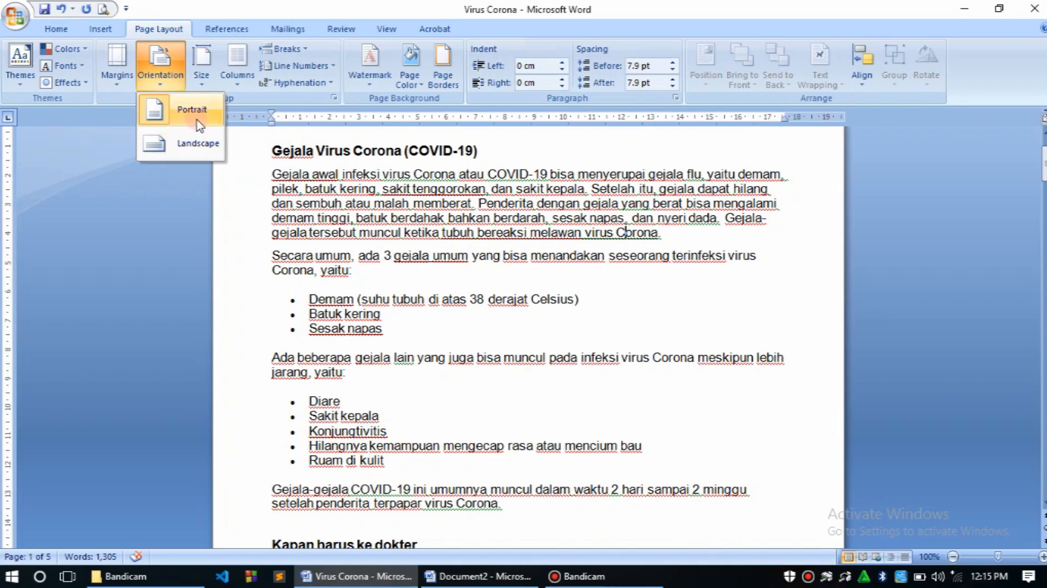
click(183, 112)
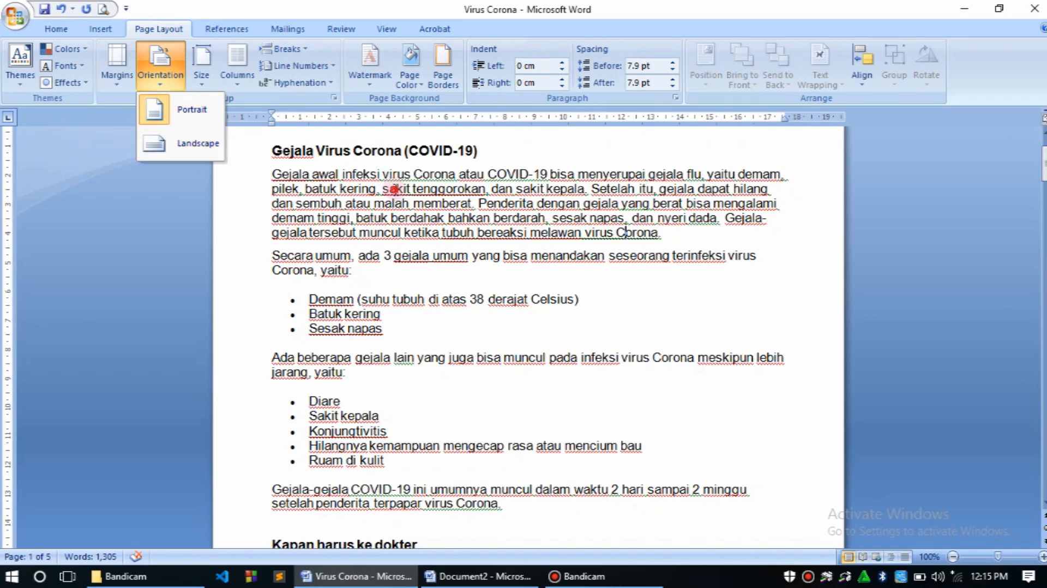
key(Escape)
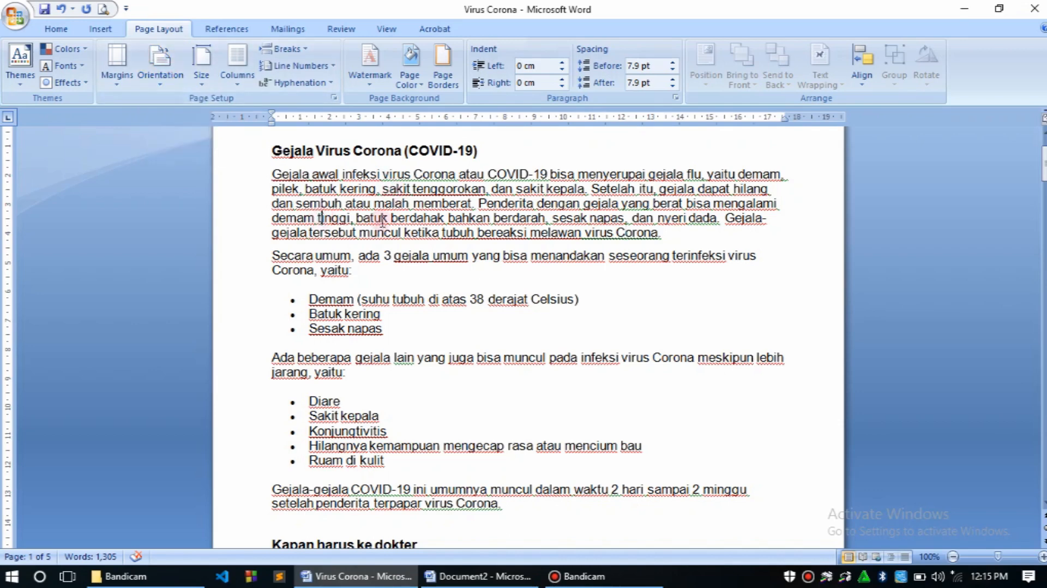
Place the text cursor at the start of page 2, before the paragraph beginning "ALODOKTER juga memiliki fitur"
mouse_move(1043, 164)
mouse_down()
mouse_move(1043, 147)
mouse_move(1044, 326)
mouse_move(1044, 157)
mouse_up()
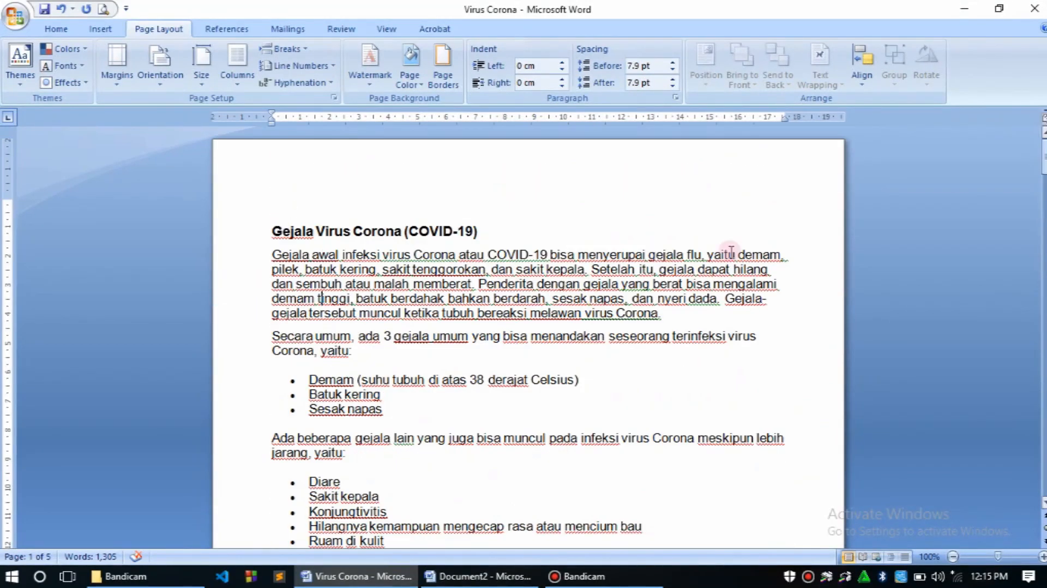
click(58, 552)
click(257, 437)
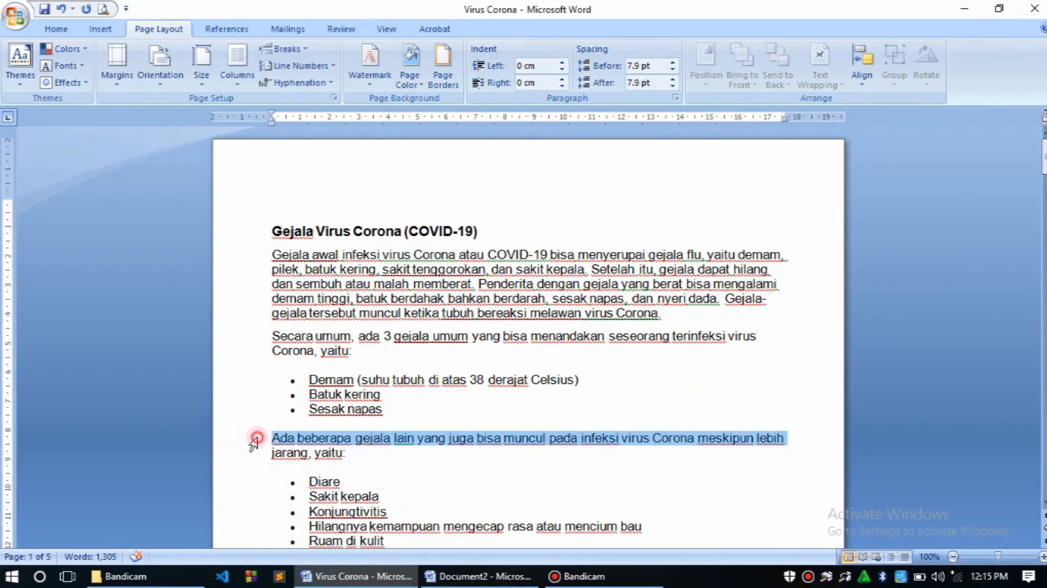
click(313, 465)
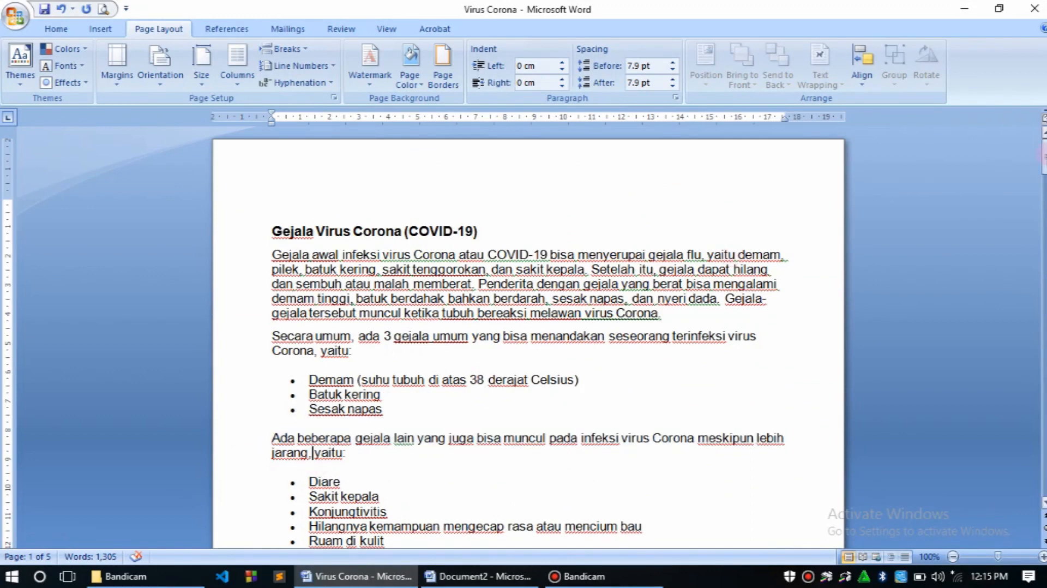
mouse_move(1044, 155)
mouse_down()
mouse_move(1044, 237)
mouse_move(1045, 158)
mouse_up()
drag(1045, 157, 1045, 180)
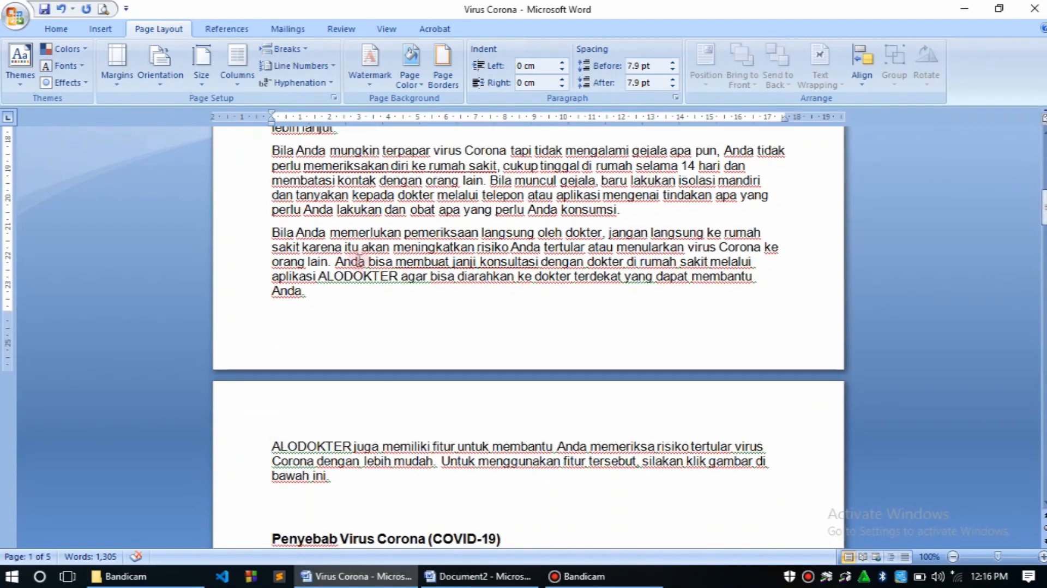
click(275, 445)
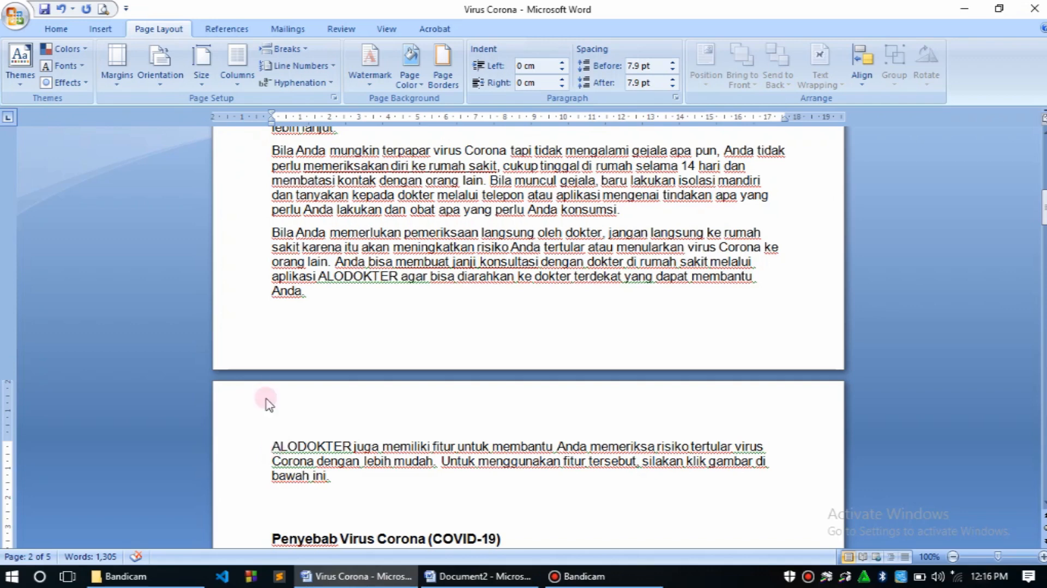
click(173, 85)
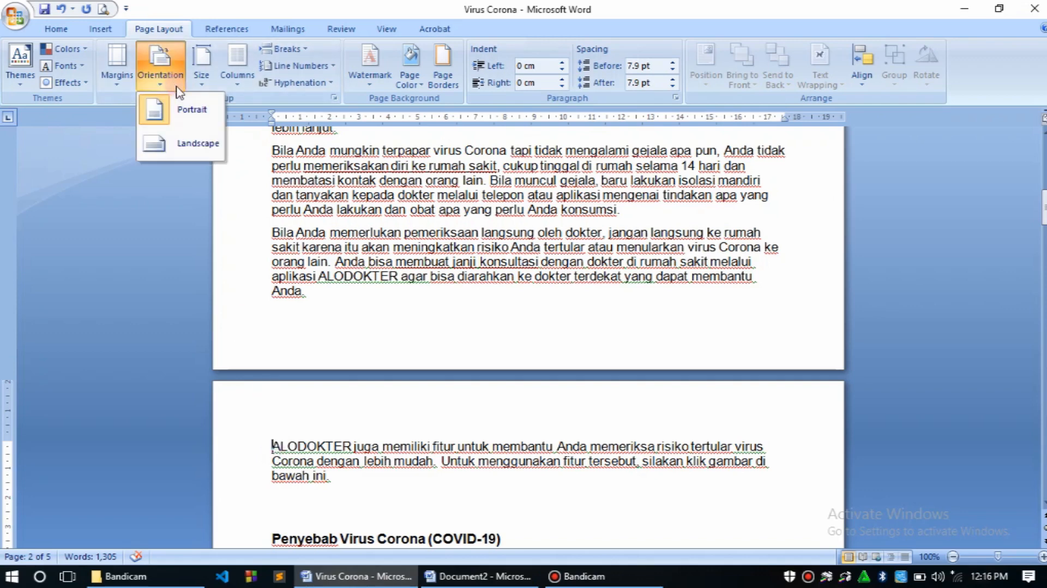
click(146, 195)
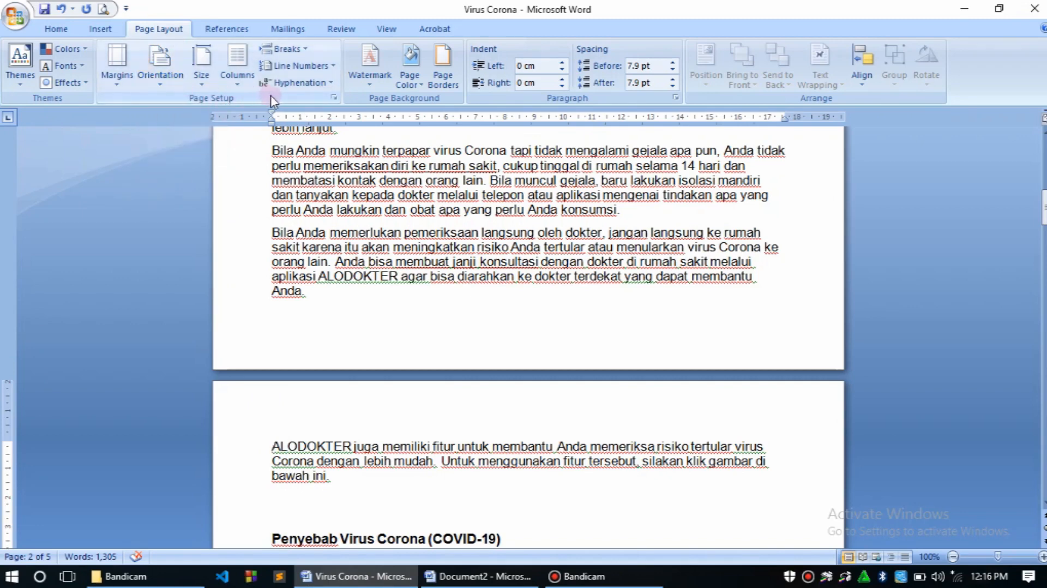
Try Landscape orientation on the whole document through the page setup settings, and undo it
click(334, 98)
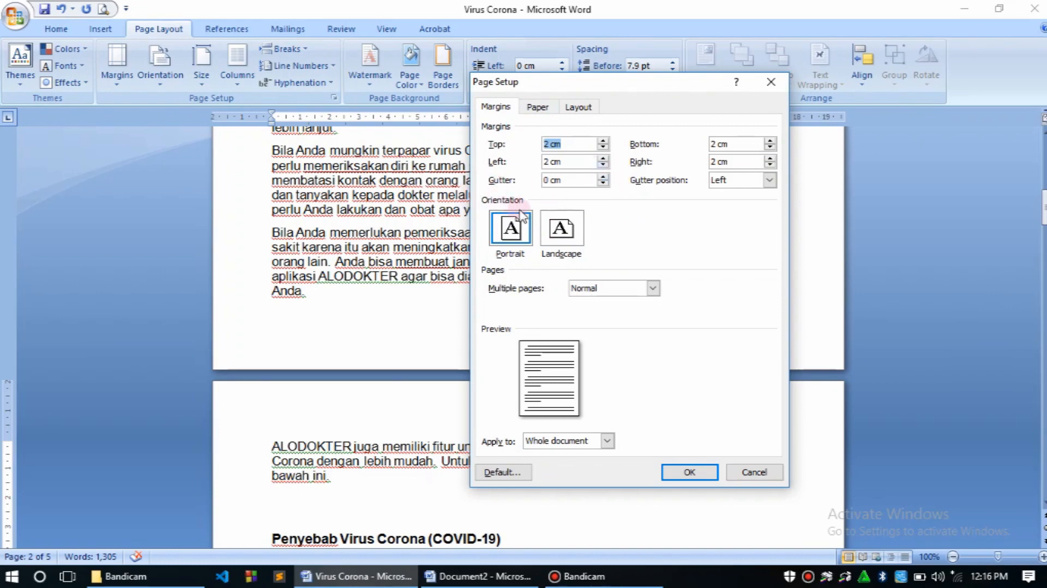
click(552, 231)
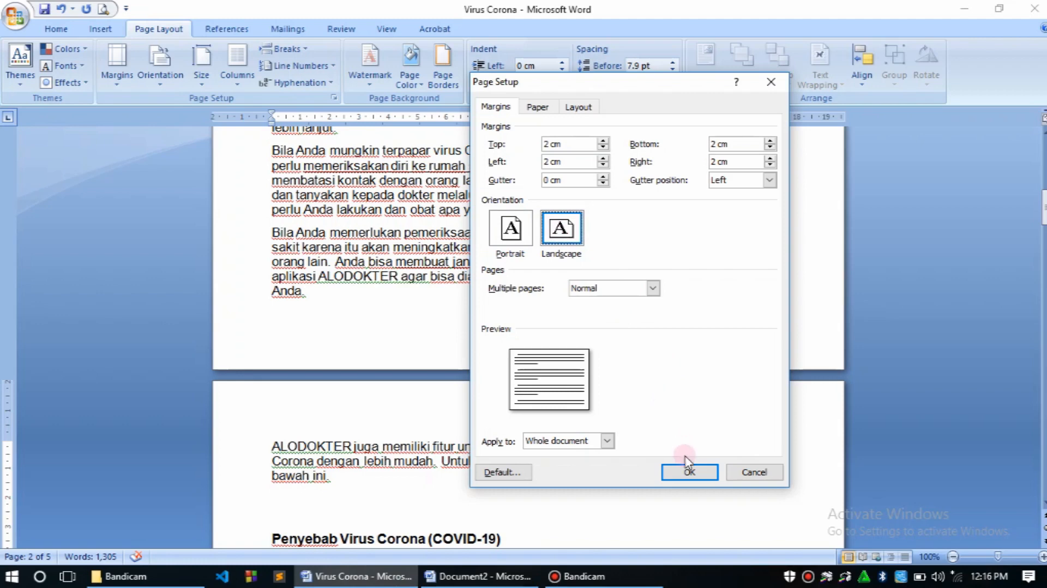
click(690, 472)
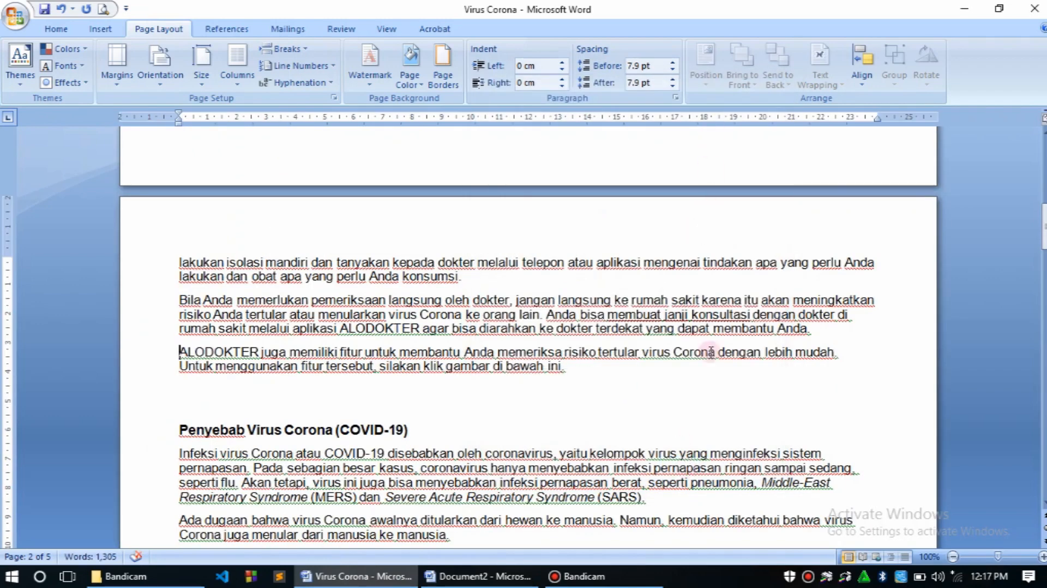
key(ctrl+z)
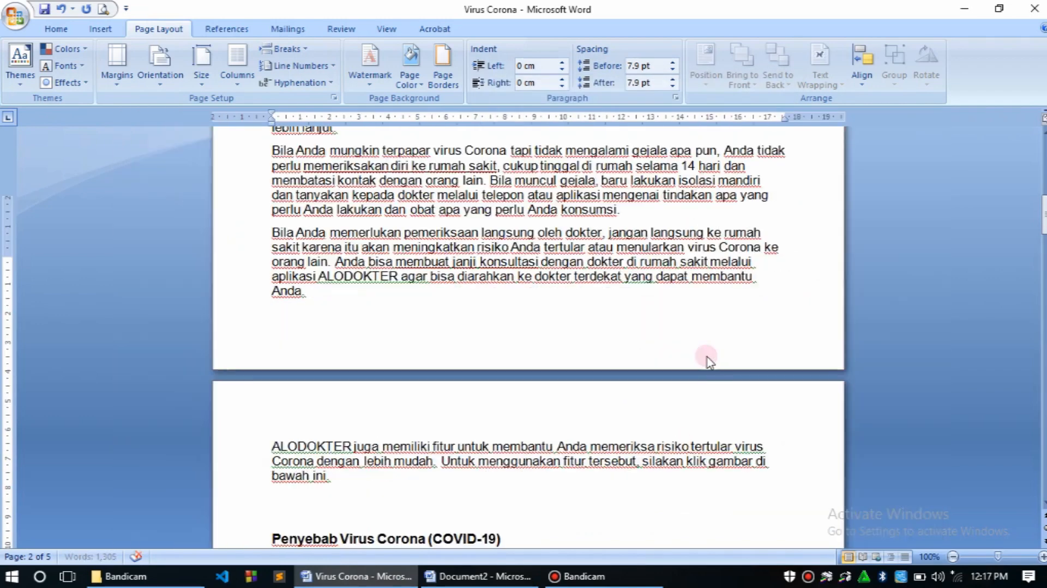
Set the page orientation to Landscape from the start of page 2, applied to this point forward
click(333, 99)
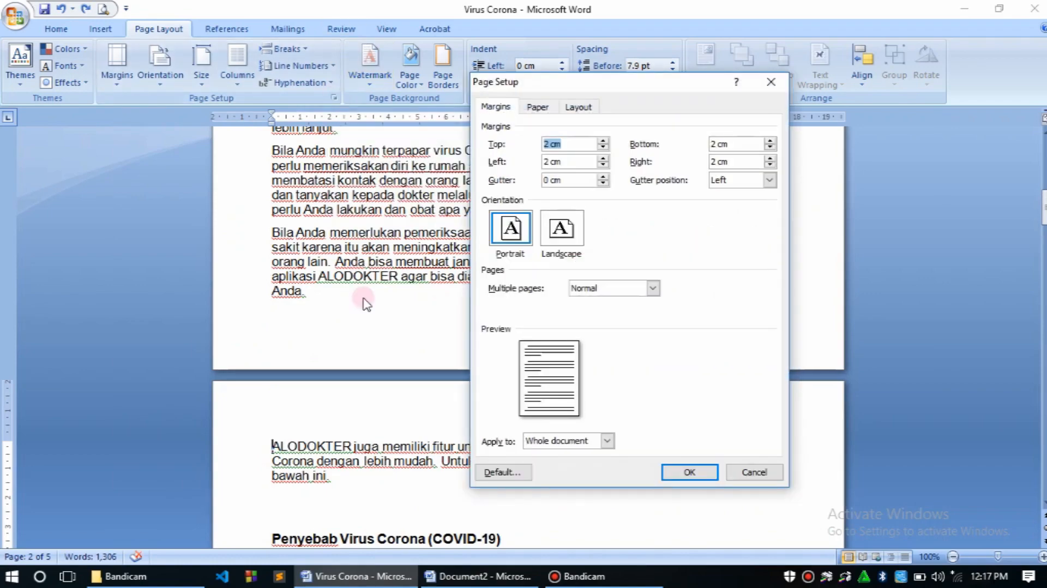
click(572, 227)
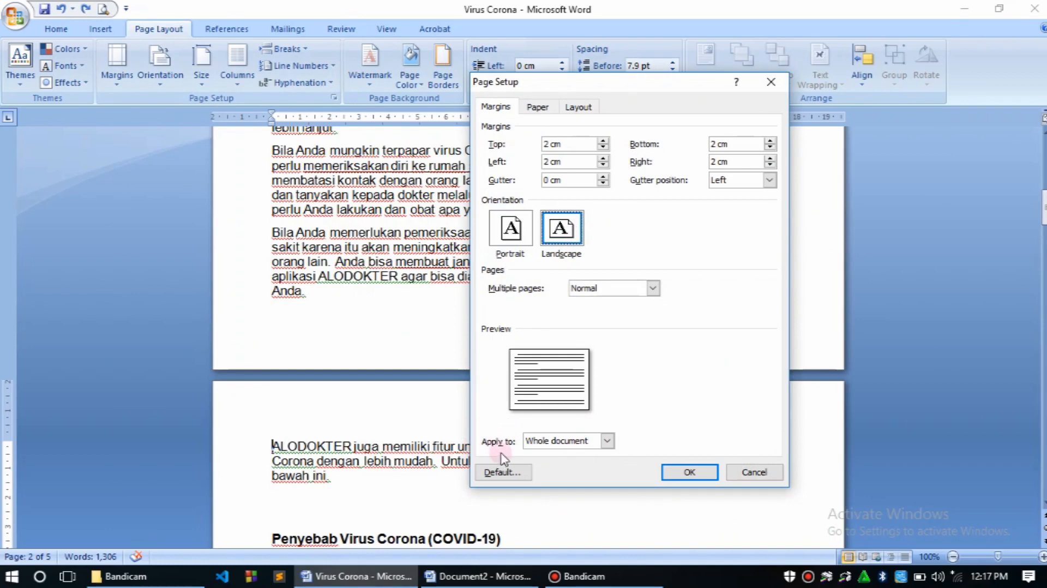
click(606, 442)
click(568, 467)
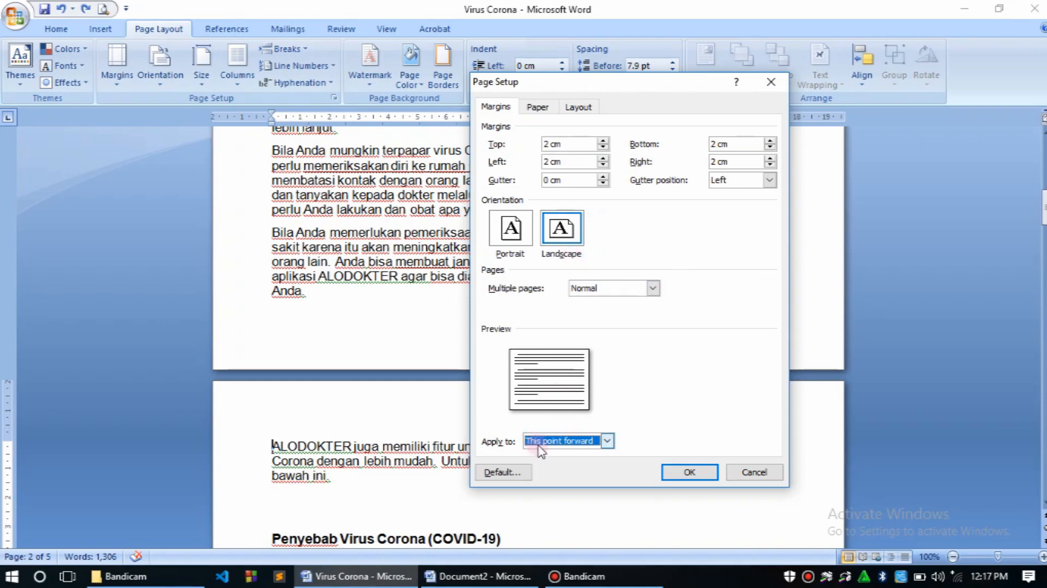
click(704, 479)
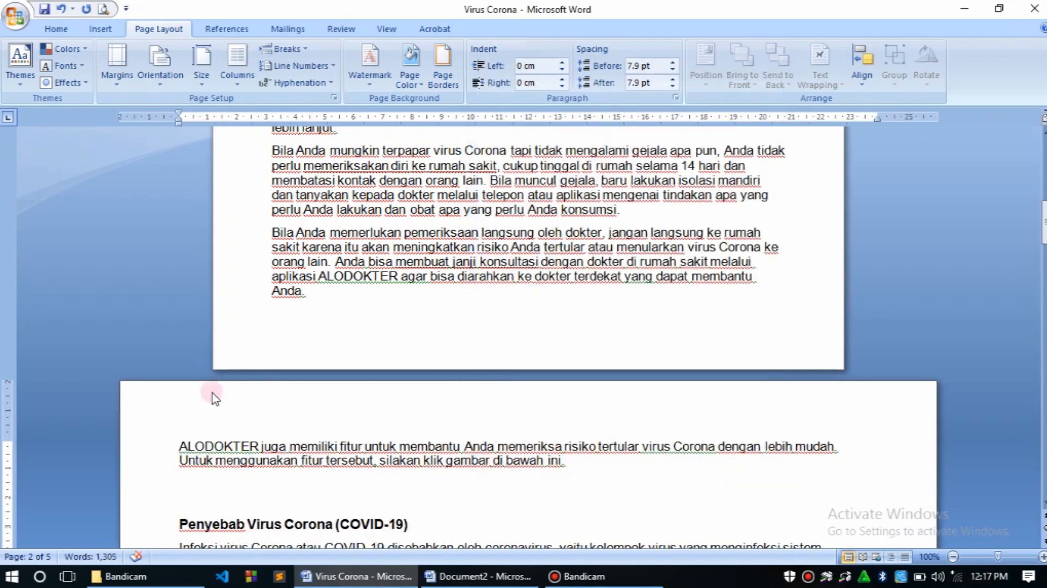
Look through the pages from page 2 down to the "Pencegahan Virus Corona (COVID-19)" section to check their orientation
click(195, 444)
key(Down)
key(Down)
key(Down)
key(Down)
key(Down)
key(Down)
key(Down)
key(Down)
key(Down)
key(Down)
key(Down)
key(Down)
key(Down)
key(Down)
key(Down)
key(Down)
key(Down)
key(Down)
key(Down)
key(Down)
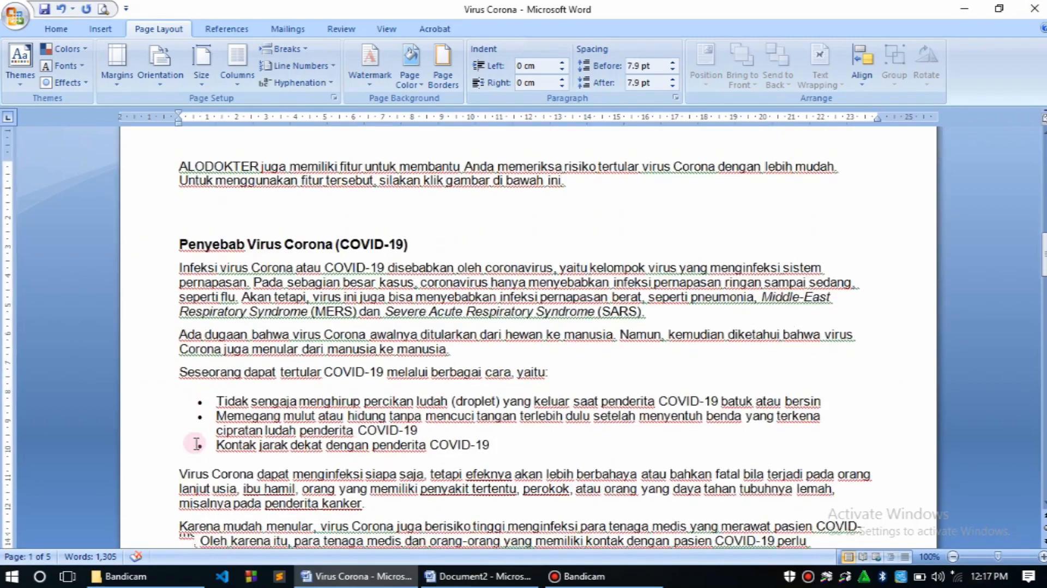
key(Down)
key(Down)
key(Down)
key(Down)
key(Down)
key(Down)
key(Down)
key(Down)
key(Down)
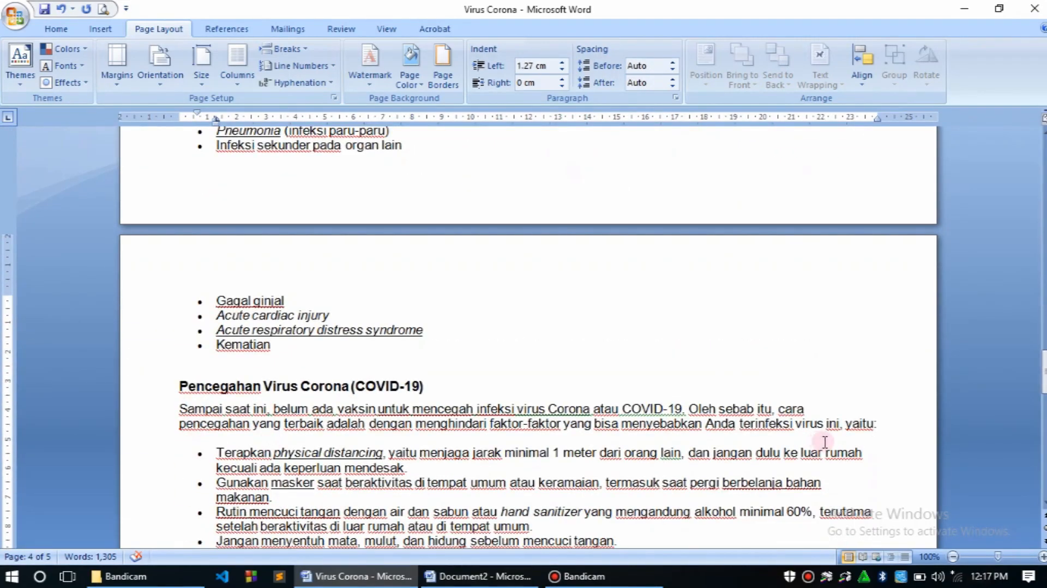
Set the orientation to Portrait from the "Gagal ginjal" bullet at the start of page 4, applied to this point forward
drag(1043, 379, 1043, 357)
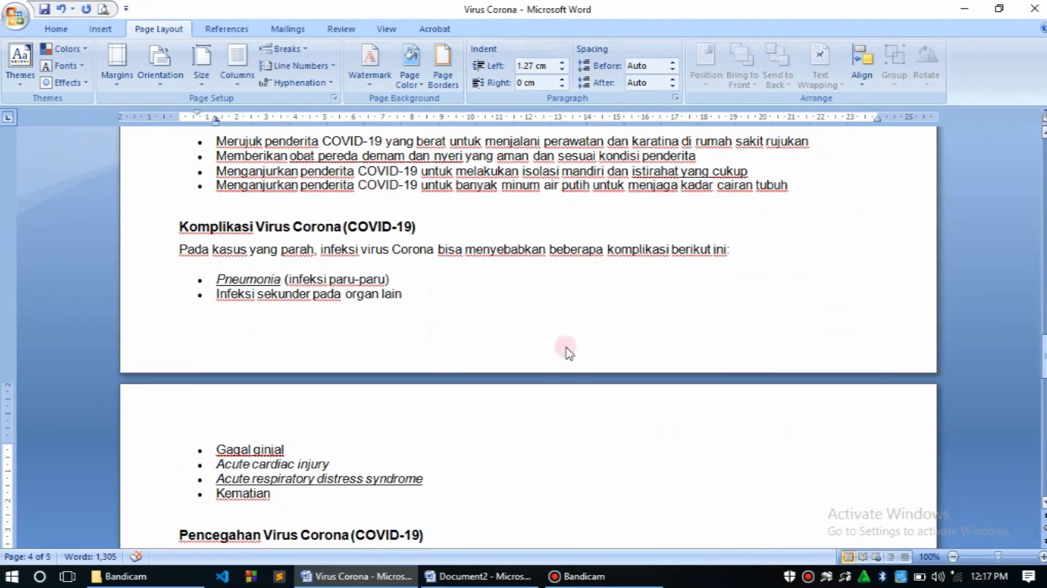
click(216, 450)
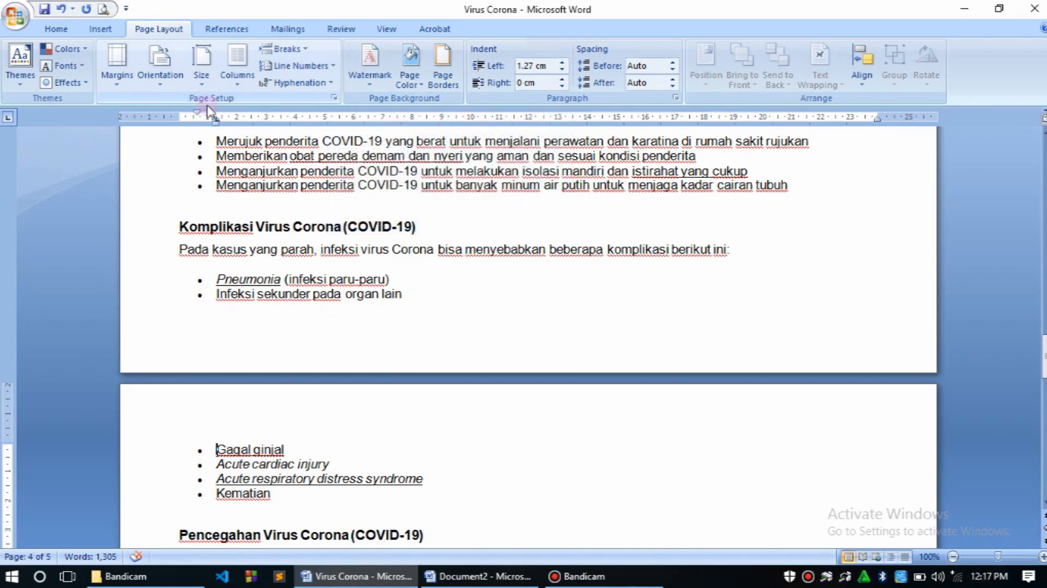
click(333, 98)
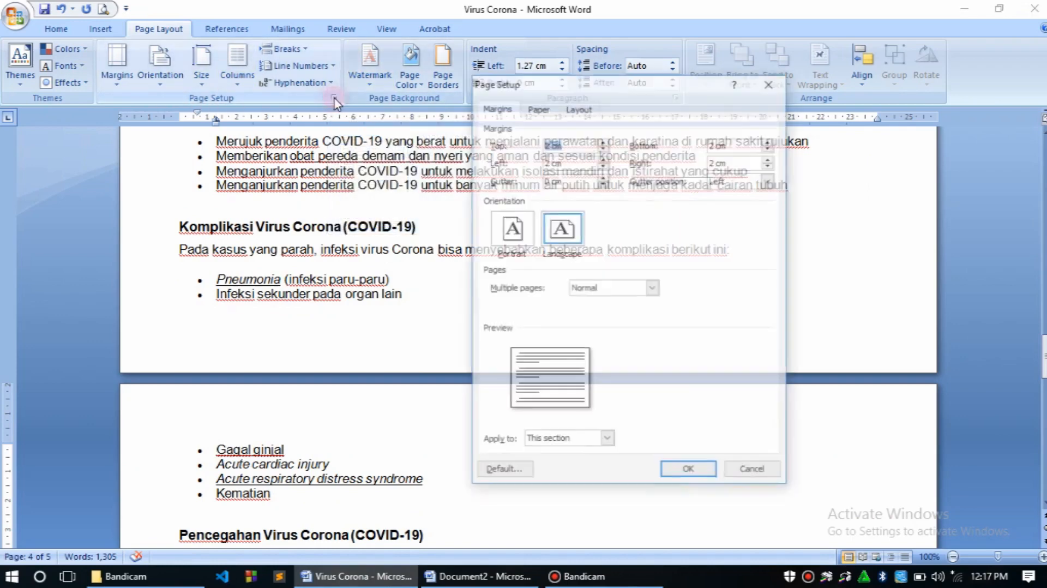
click(510, 235)
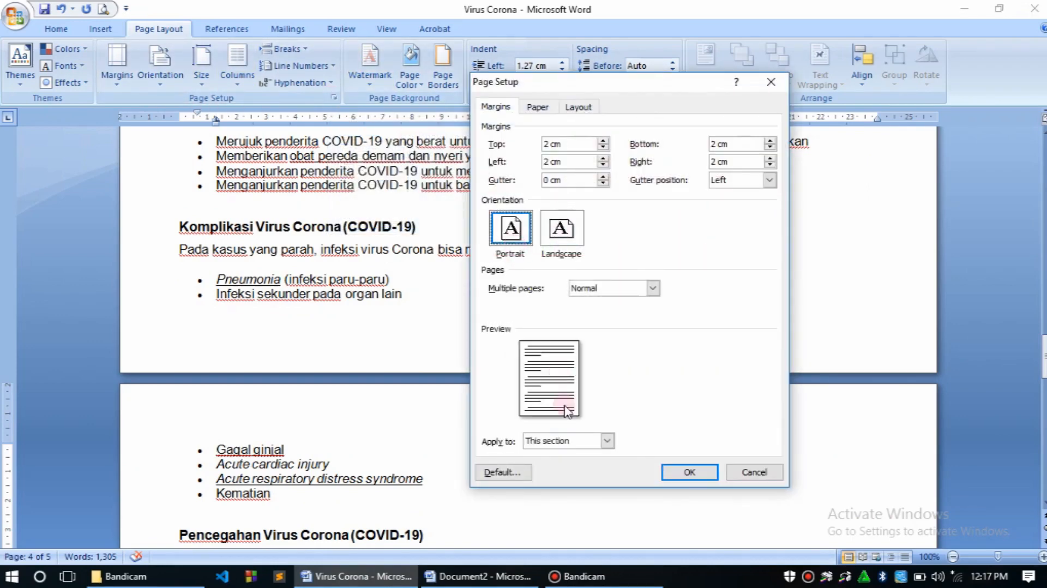
click(594, 441)
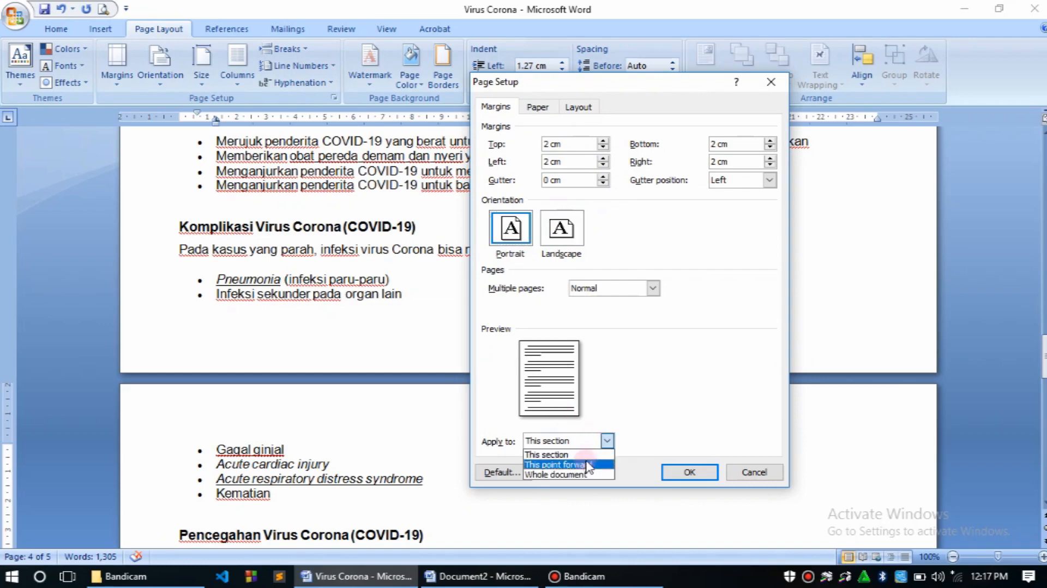
click(584, 465)
click(687, 472)
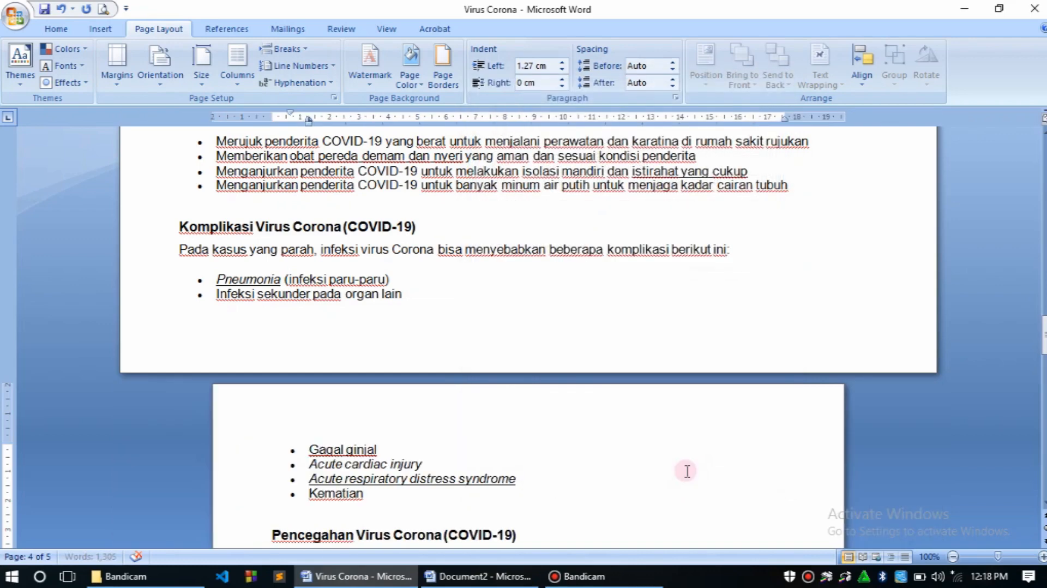
Review the page orientations from page 4 to the document's end and back up to page 2
click(505, 301)
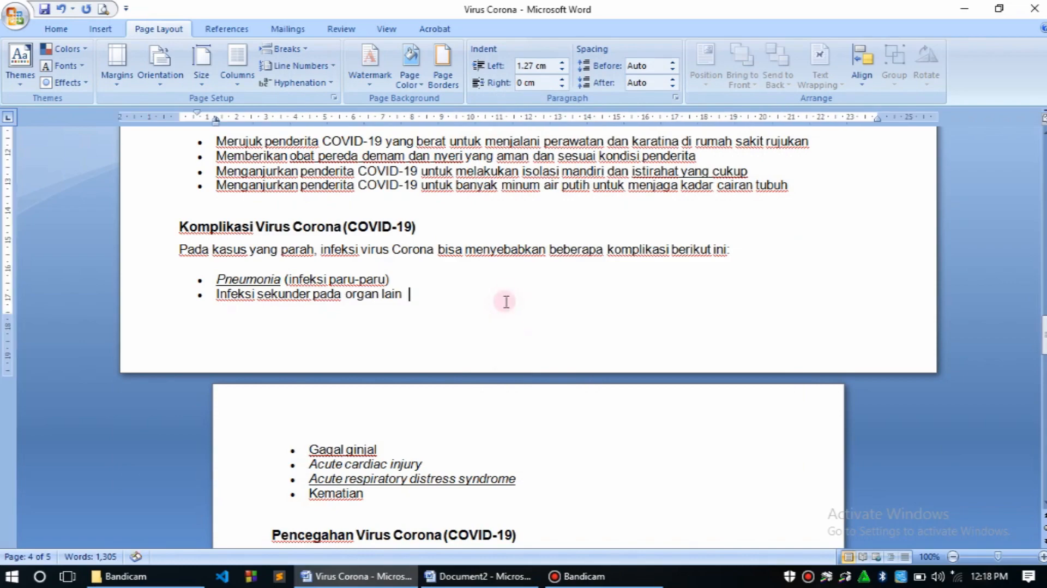
scroll(506, 302, down, 7)
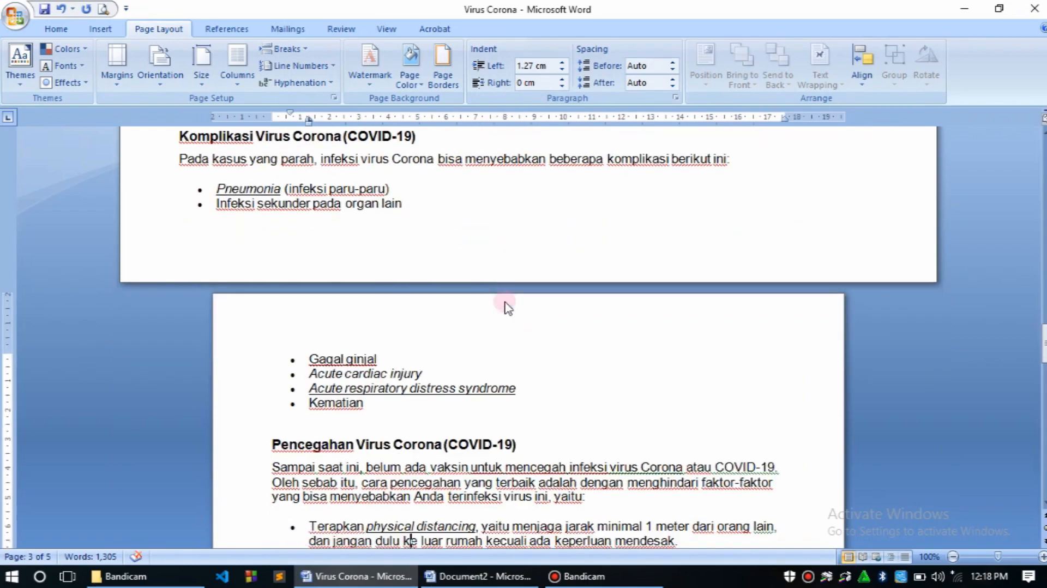
scroll(506, 302, down, 20)
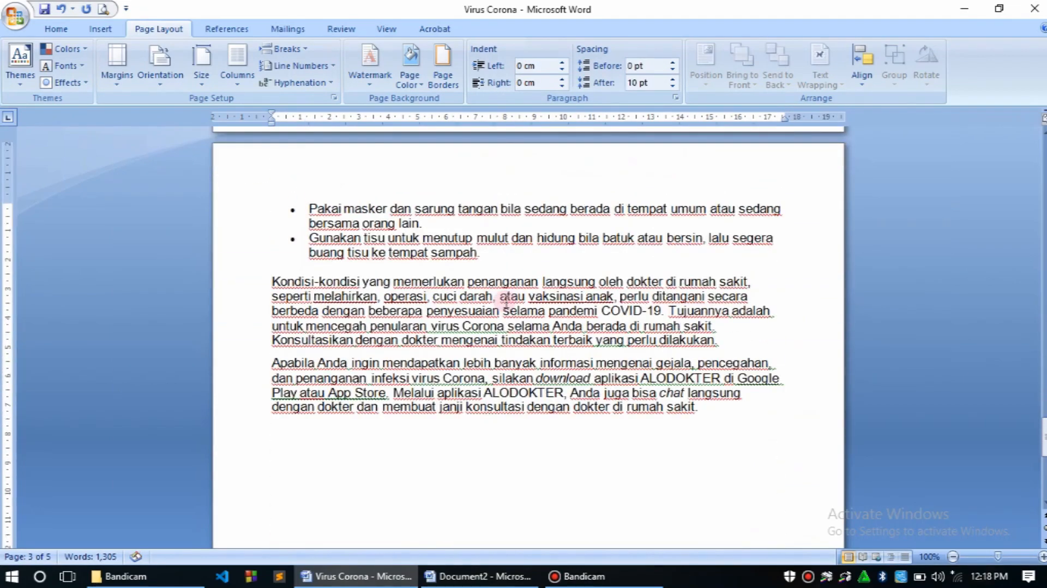
key(ctrl+End)
key(Up)
key(Up)
key(Up)
key(Up)
key(Up)
key(Up)
key(Up)
key(Up)
key(Up)
key(Up)
key(Up)
key(Up)
key(Up)
key(Up)
key(Up)
key(Up)
key(Up)
key(Up)
key(Up)
key(Up)
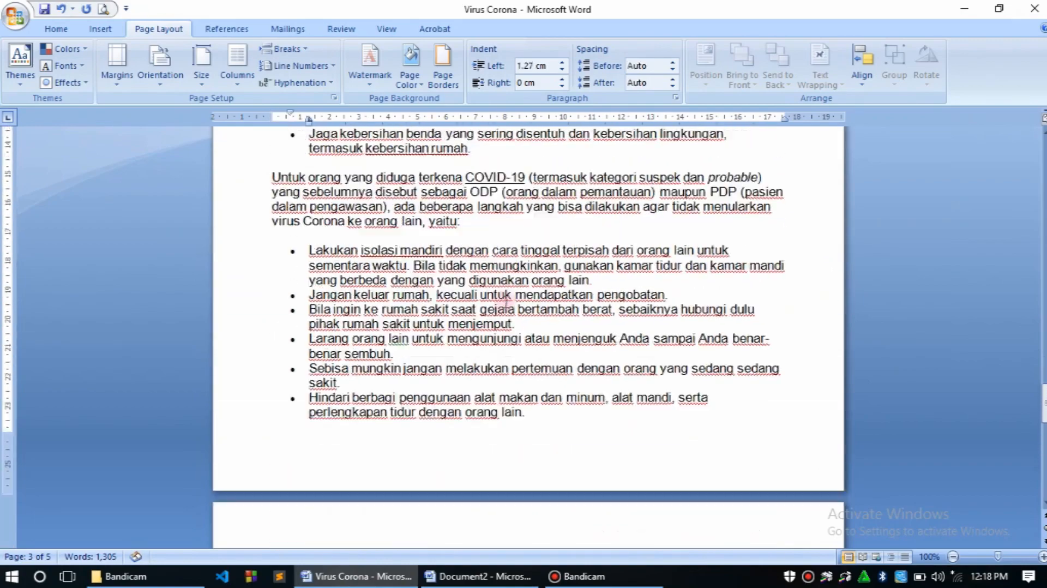
key(Up)
key(Up)
key(Up)
key(Up)
key(Up)
key(Up)
key(Up)
key(Up)
key(Up)
key(Up)
key(Up)
key(Up)
key(Up)
key(Up)
key(Up)
key(Up)
key(Up)
key(Up)
key(Up)
key(Up)
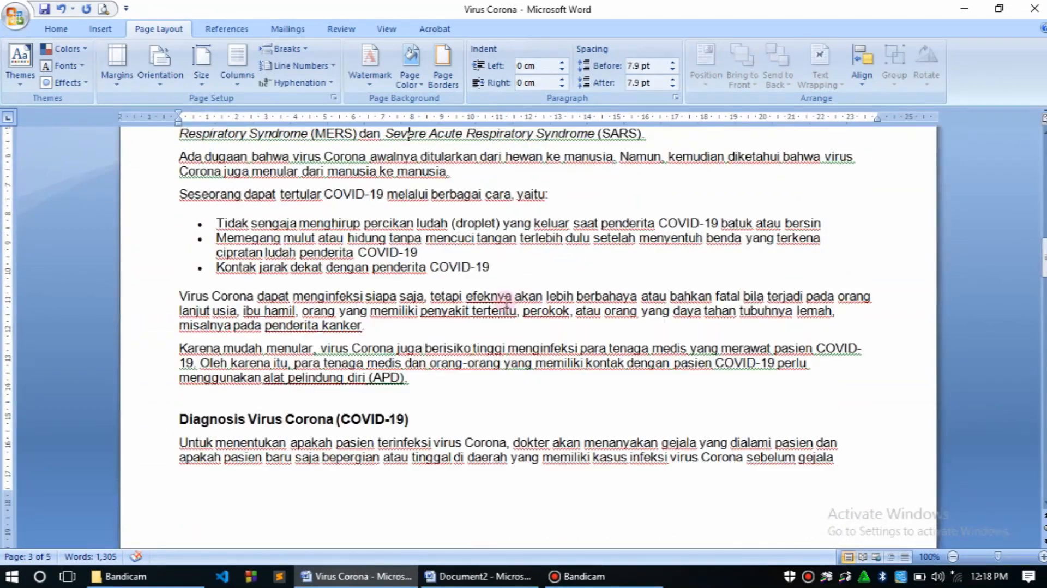
key(Up)
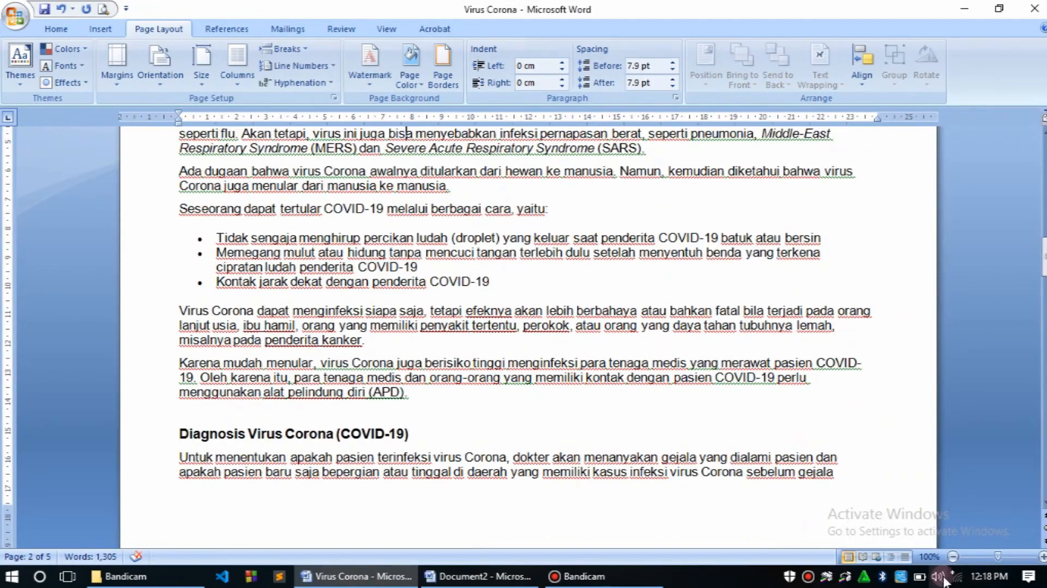
Zoom out to 50% to compare the orientation of all pages, and zoom back in to 95%
click(954, 556)
click(954, 557)
click(954, 557)
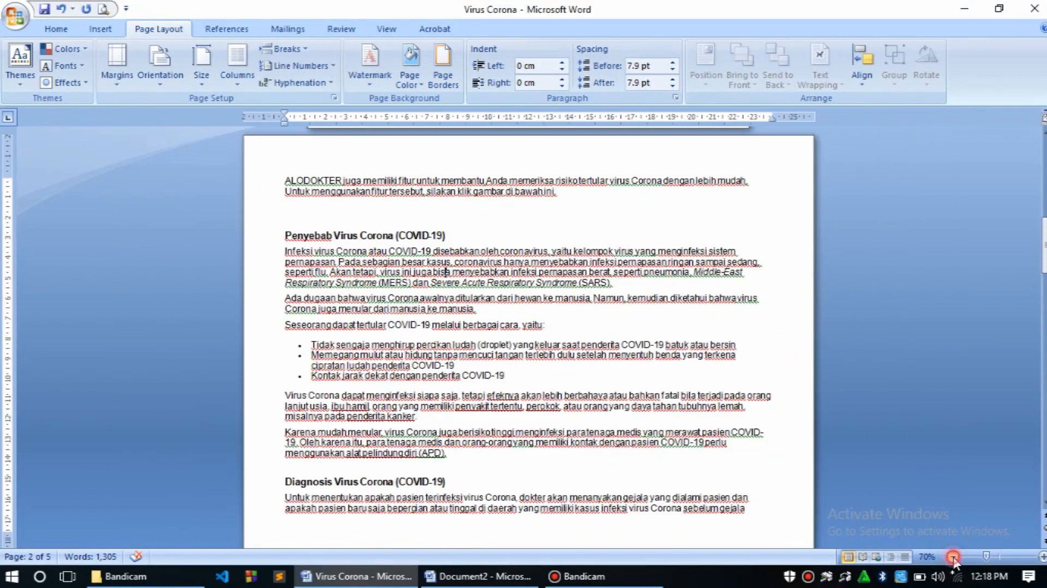
click(954, 556)
click(953, 556)
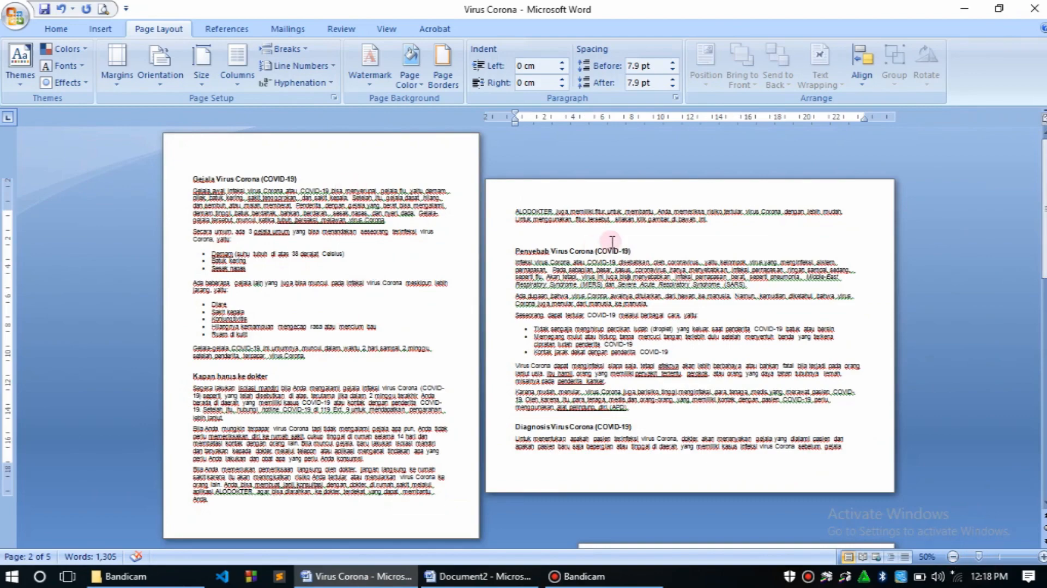
drag(1045, 209, 1044, 267)
scroll(1043, 499, down, 5)
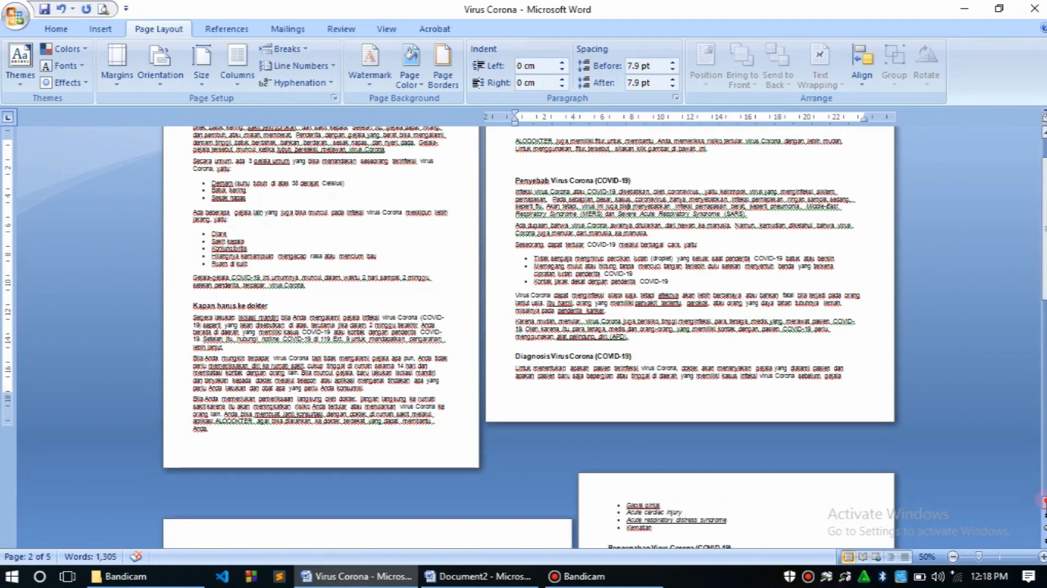
scroll(1043, 499, down, 8)
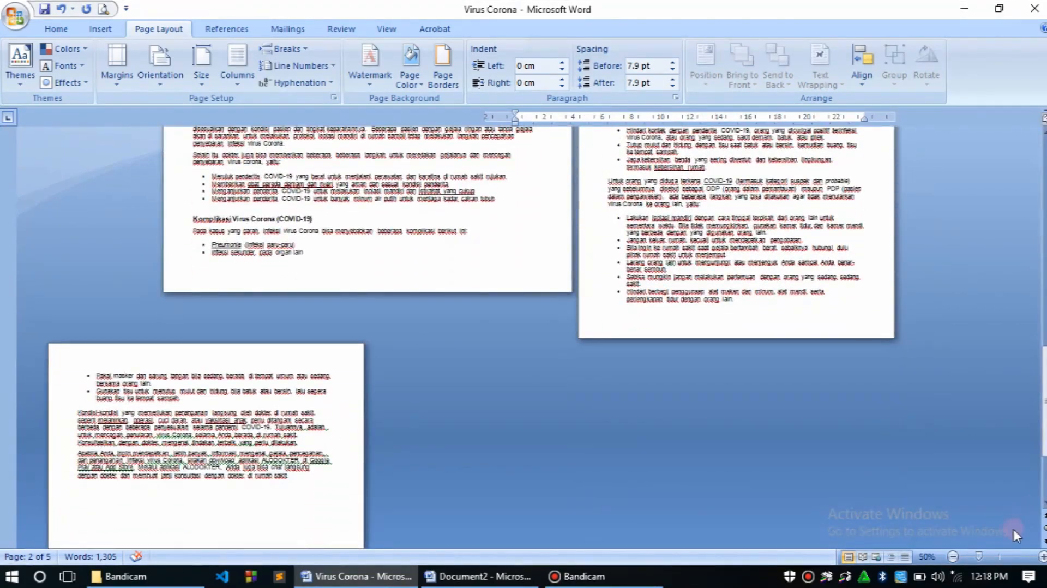
click(998, 557)
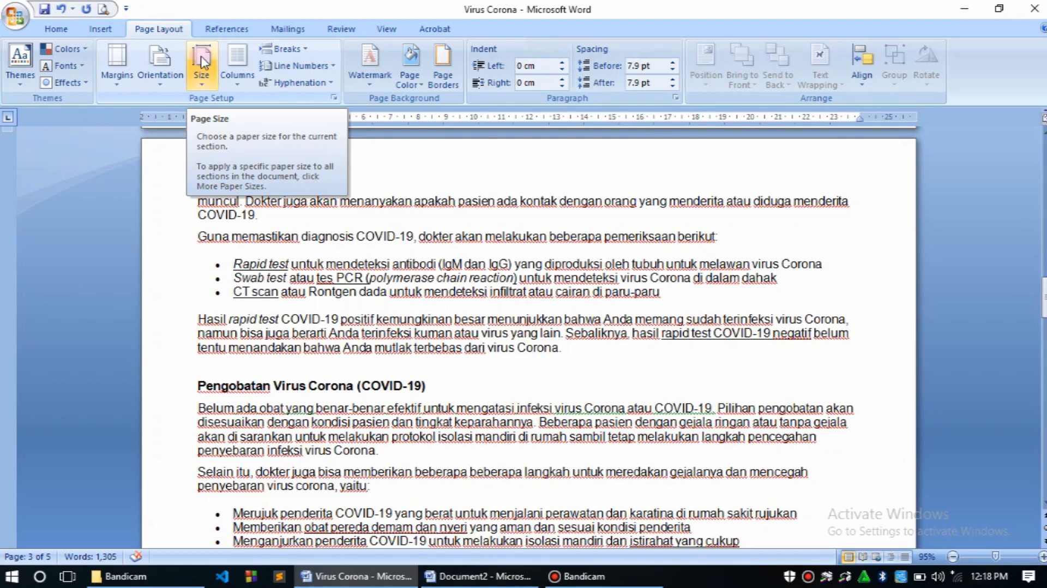
Look through the preset paper sizes and open the detailed paper size settings for the current section
click(203, 87)
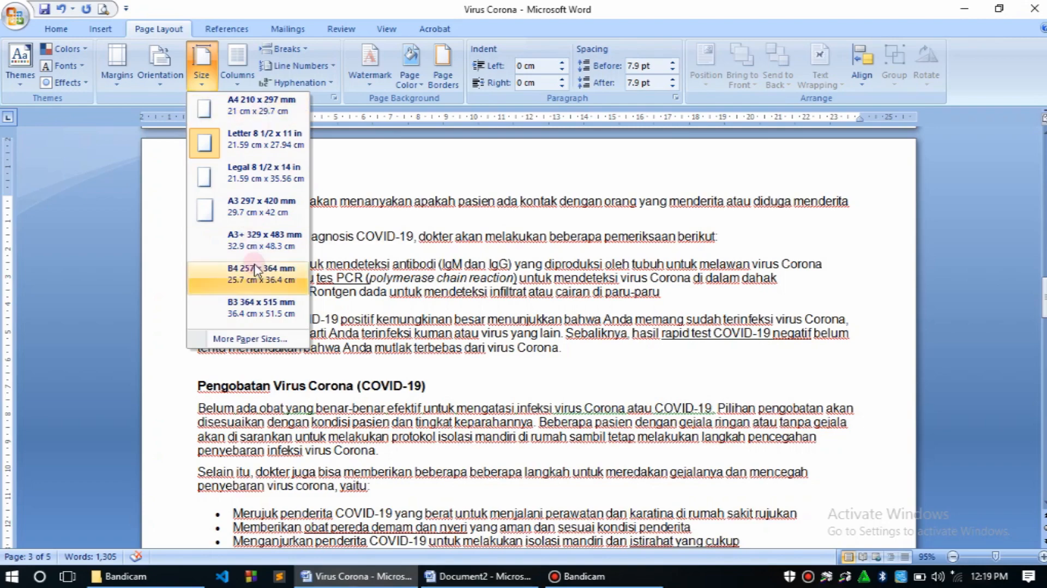
click(253, 339)
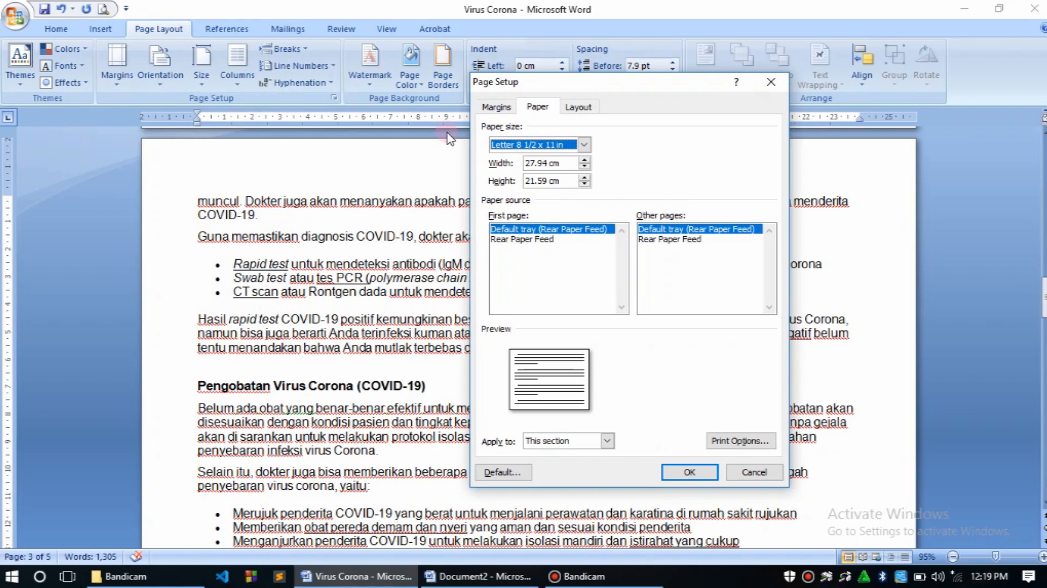
click(766, 83)
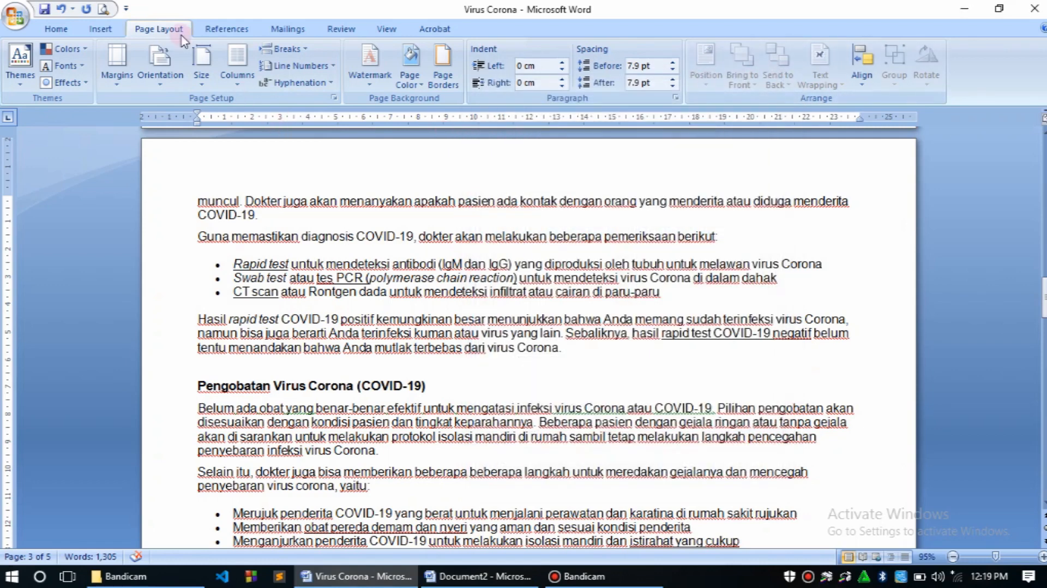
click(202, 85)
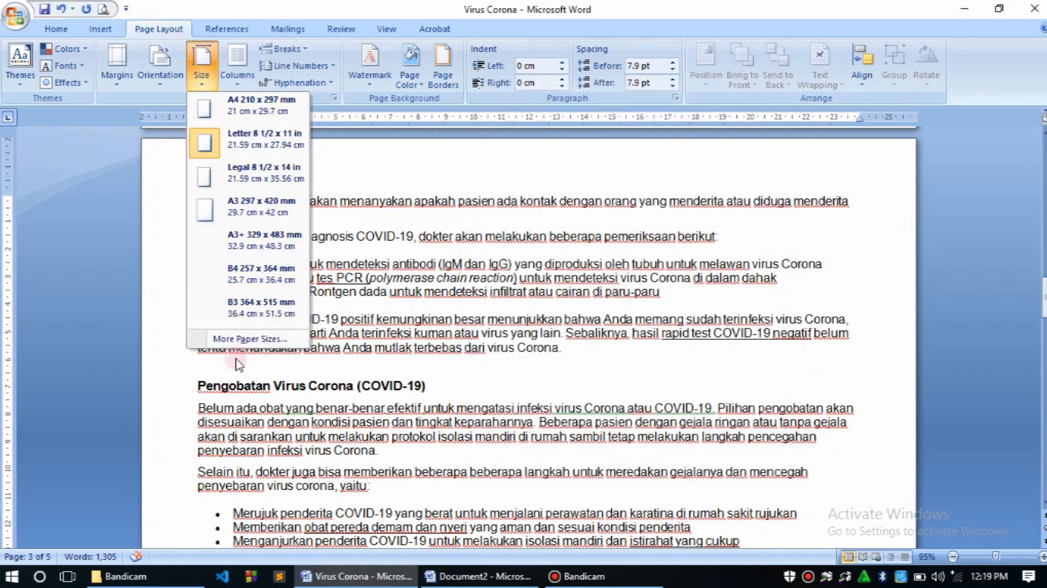
click(267, 339)
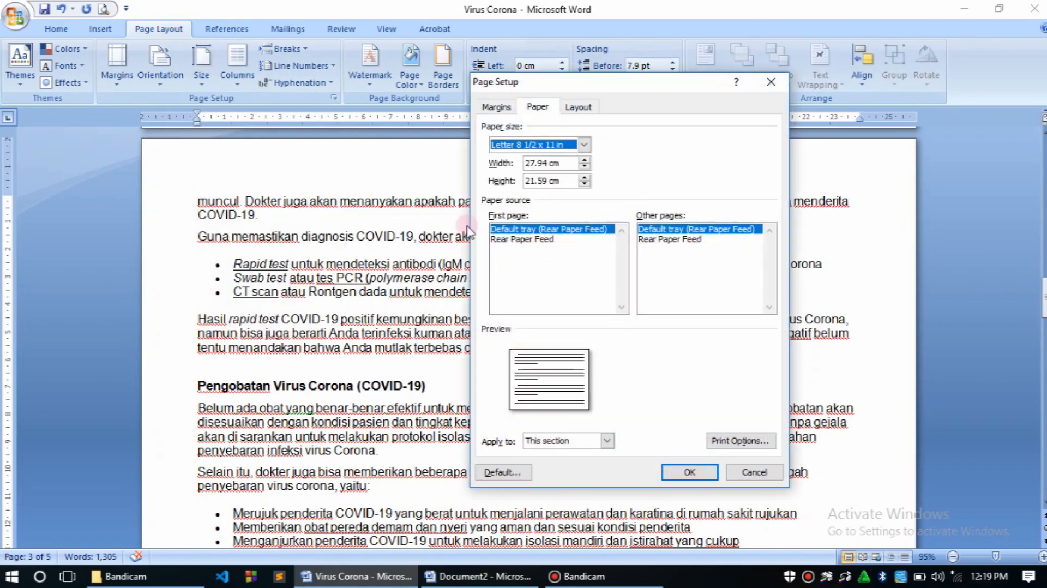
click(547, 179)
drag(543, 179, 520, 179)
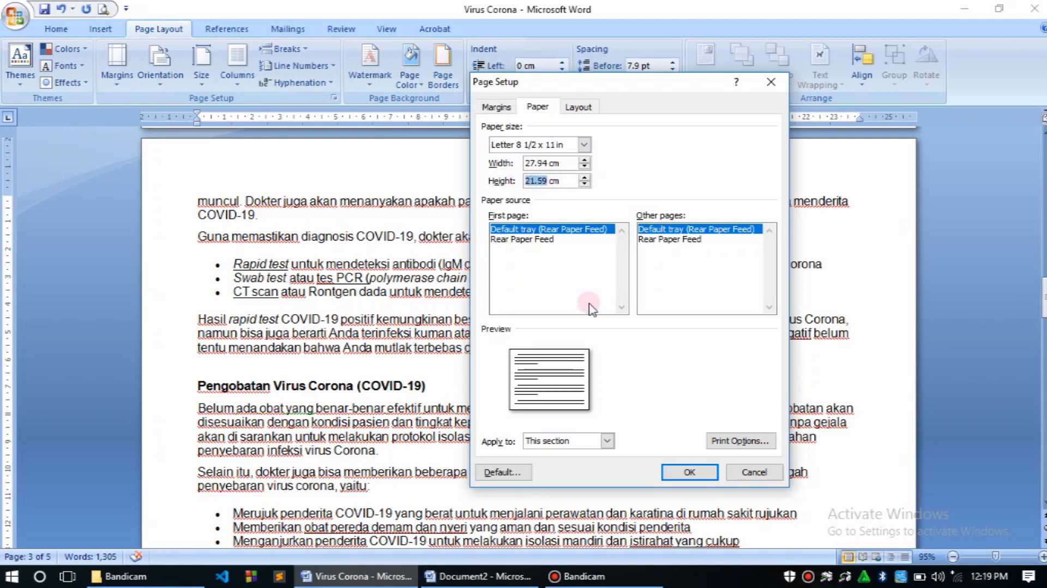
text(33)
click(584, 144)
scroll(577, 169, up, 1)
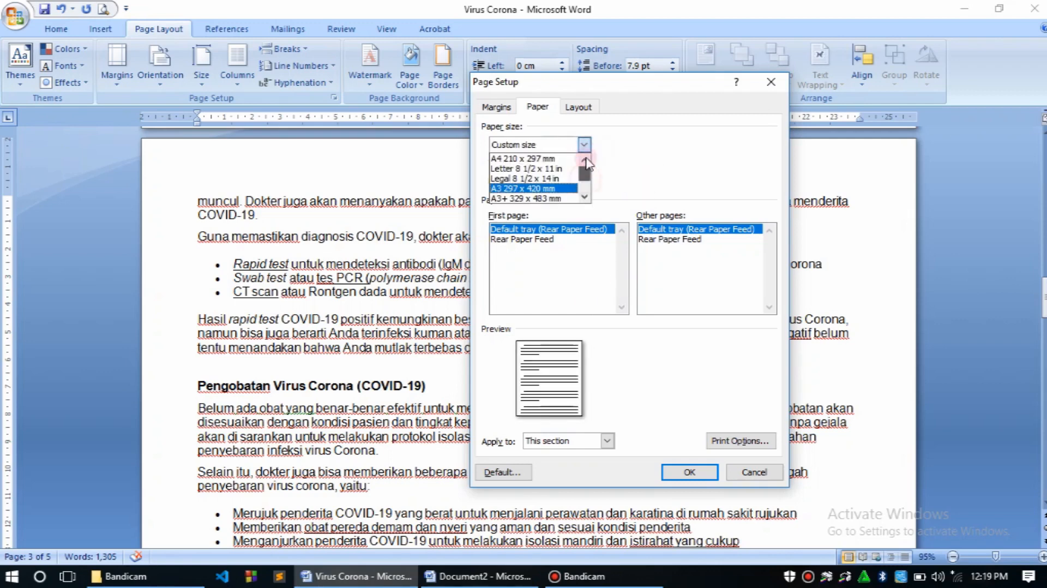
click(573, 170)
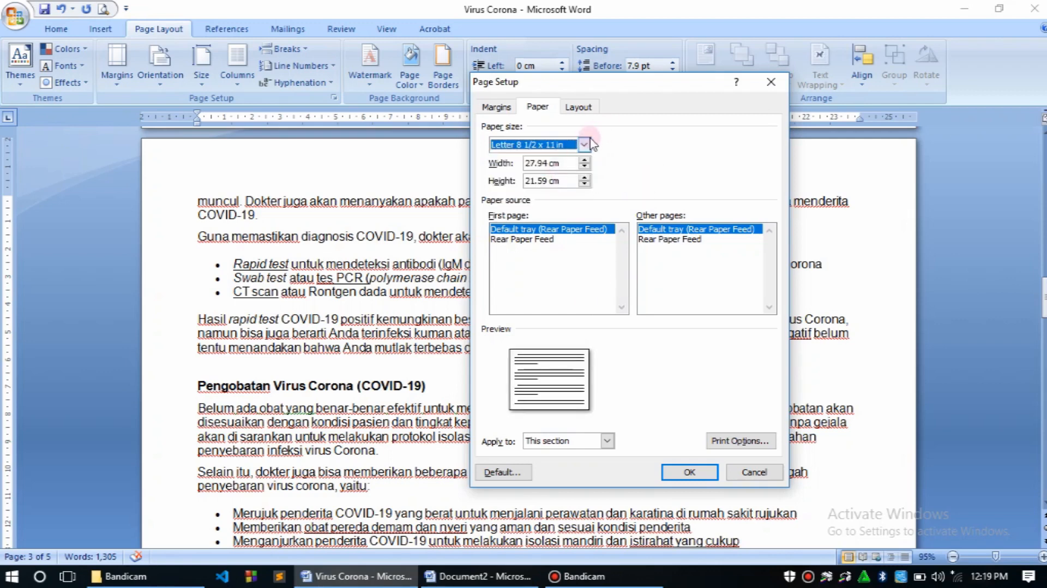
Choose Legal 8 1/2 x 14 in paper for the current landscape section and change its width to 33 cm
click(584, 144)
click(550, 178)
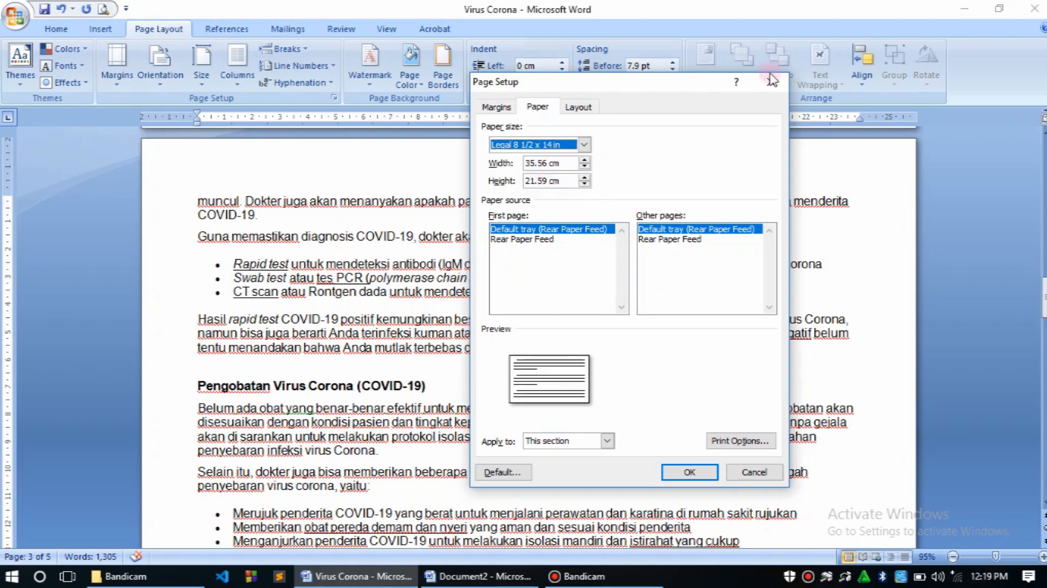
click(584, 144)
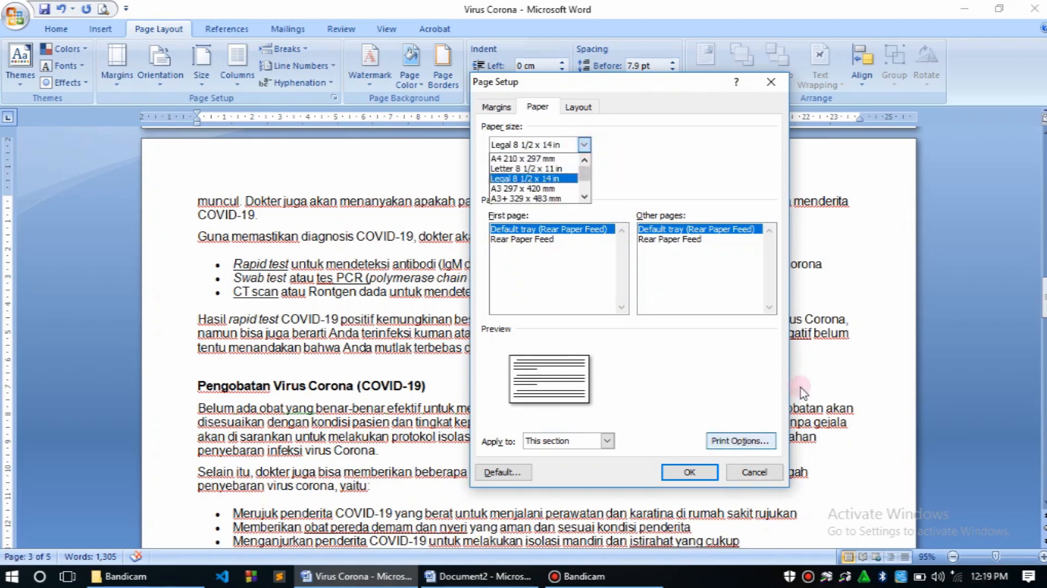
click(567, 179)
double_click(526, 165)
key(BackSpace)
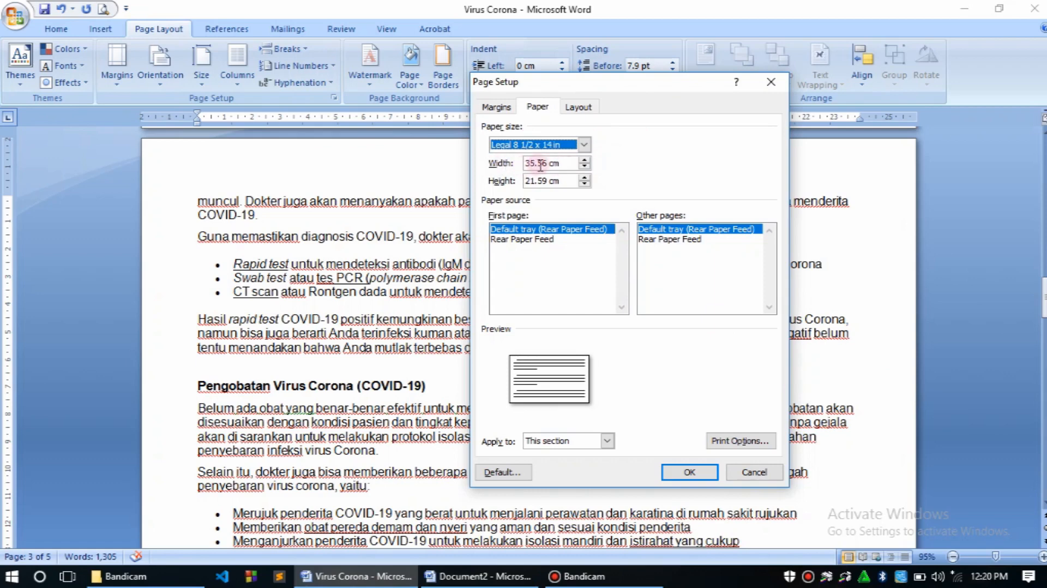
click(547, 164)
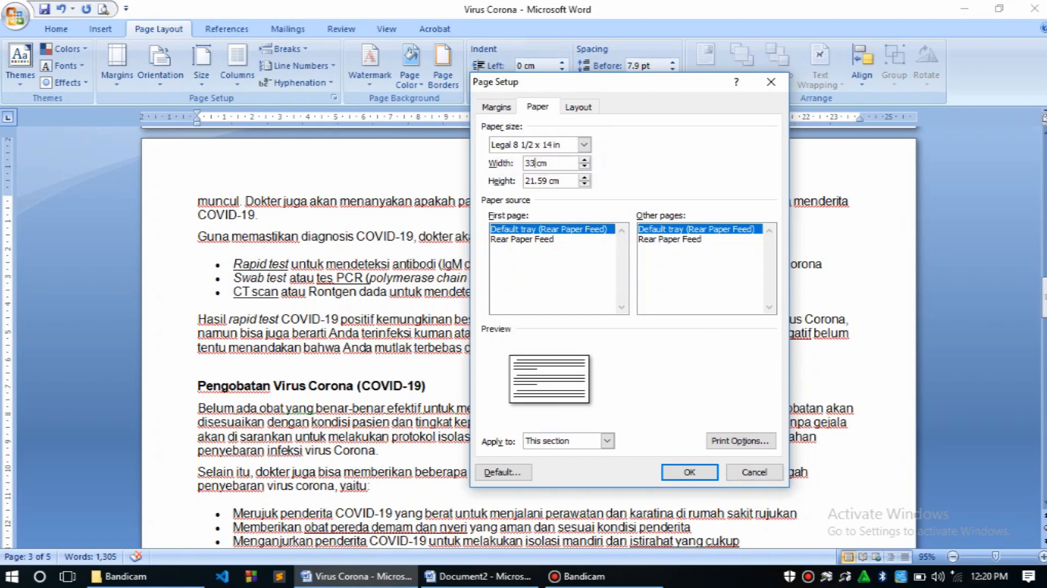
key(Return)
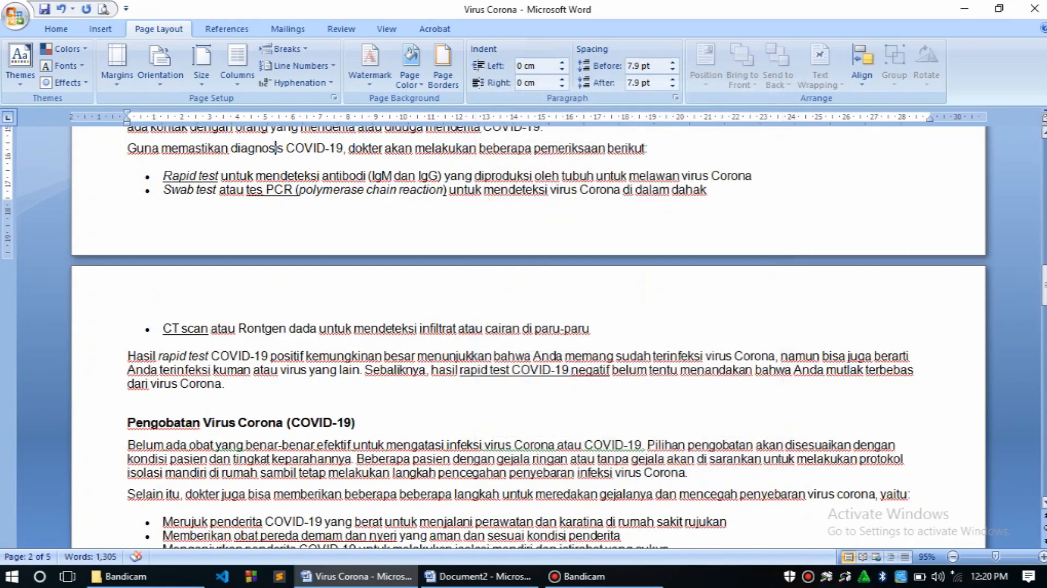
Set the paper height to 33 cm as a custom size for the portrait section containing the symptom lists
drag(1046, 298, 1045, 186)
click(488, 342)
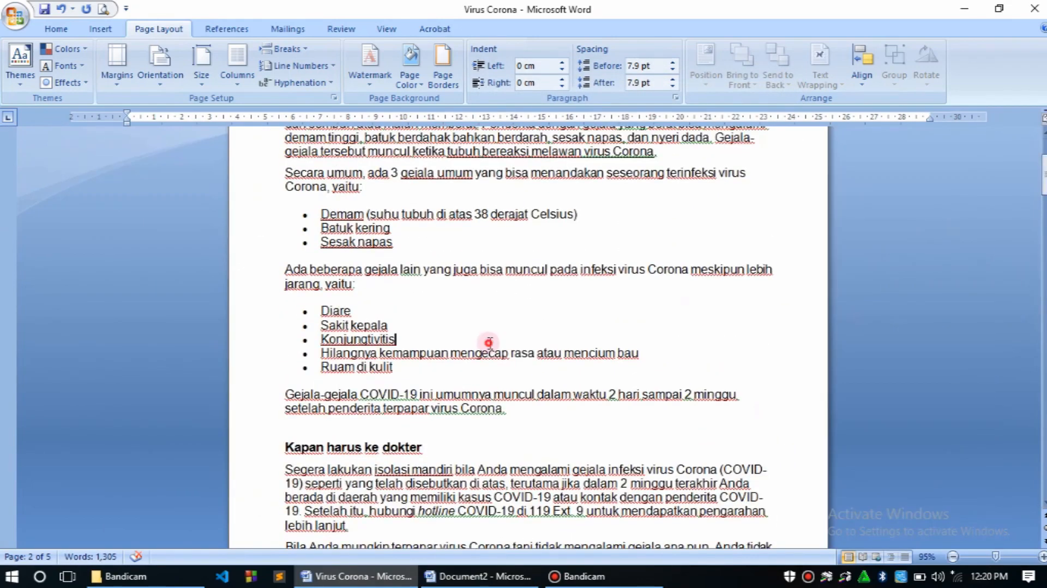
click(201, 68)
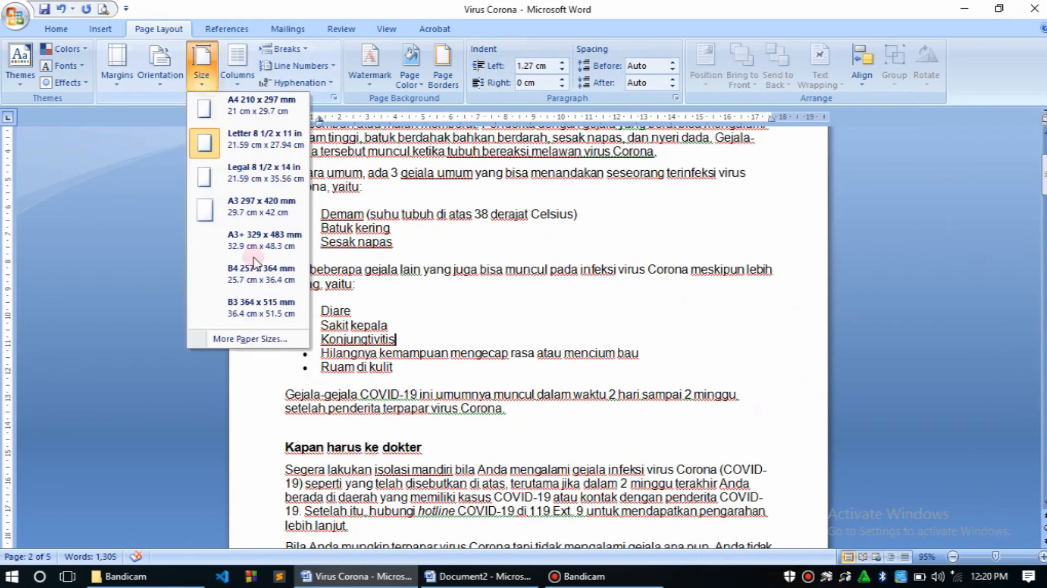
click(272, 339)
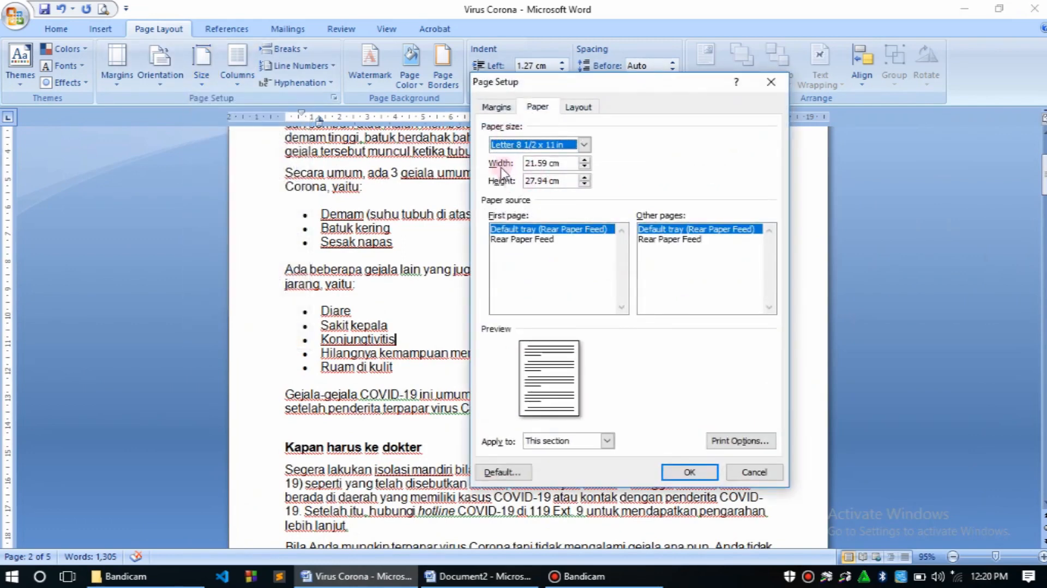
double_click(546, 180)
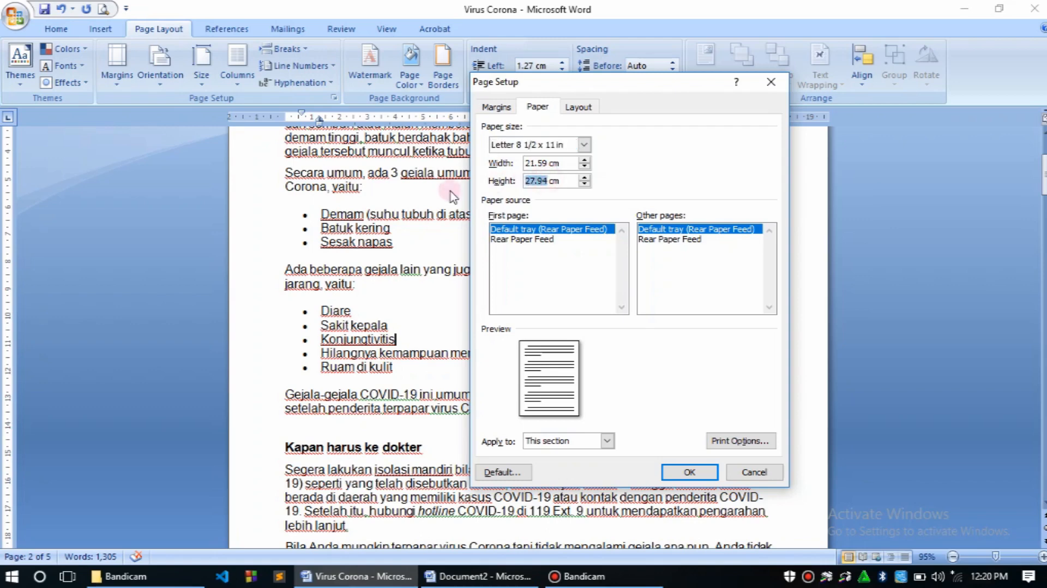
text(33)
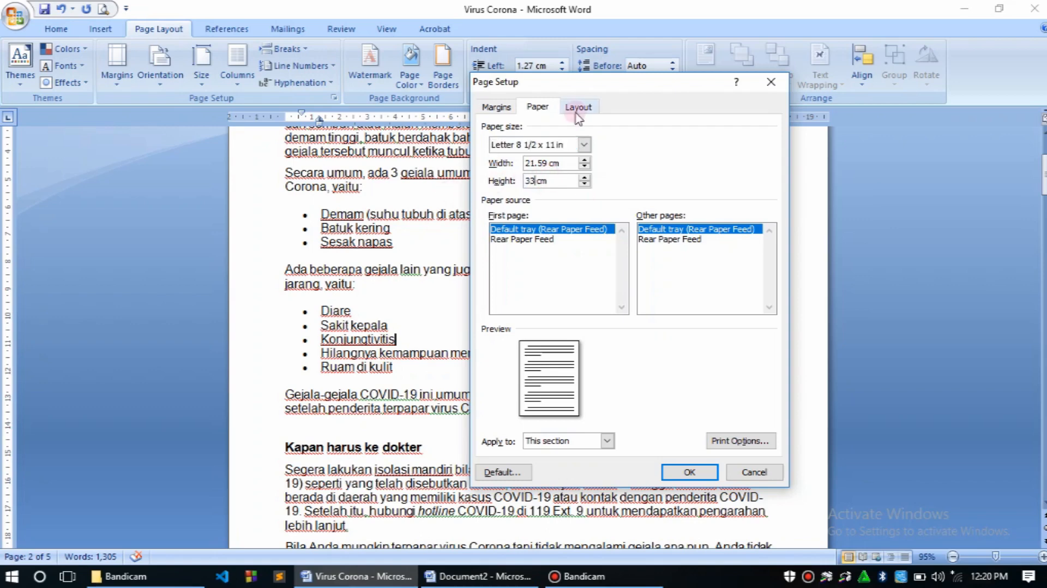
click(583, 145)
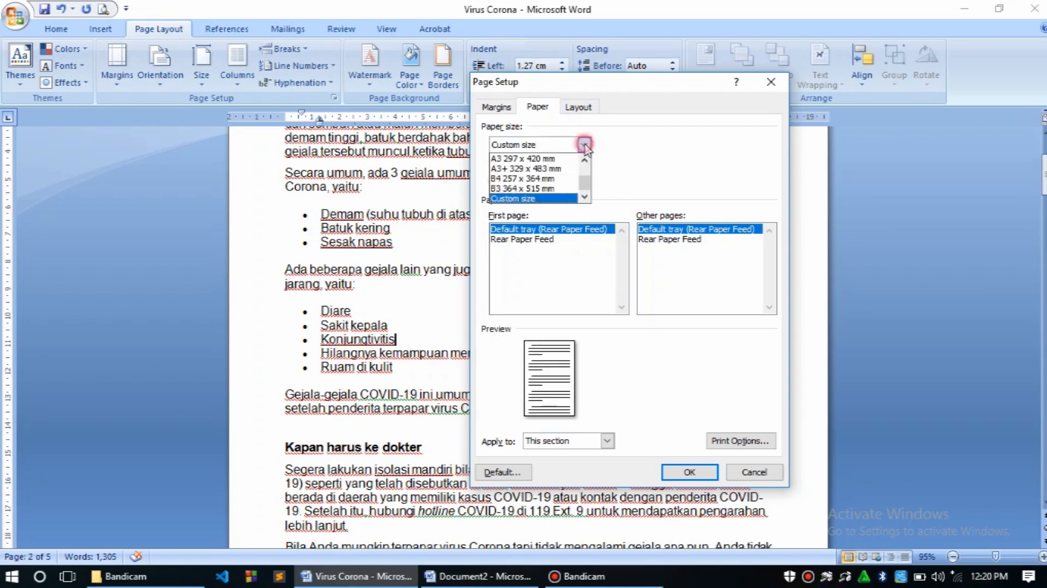
click(576, 200)
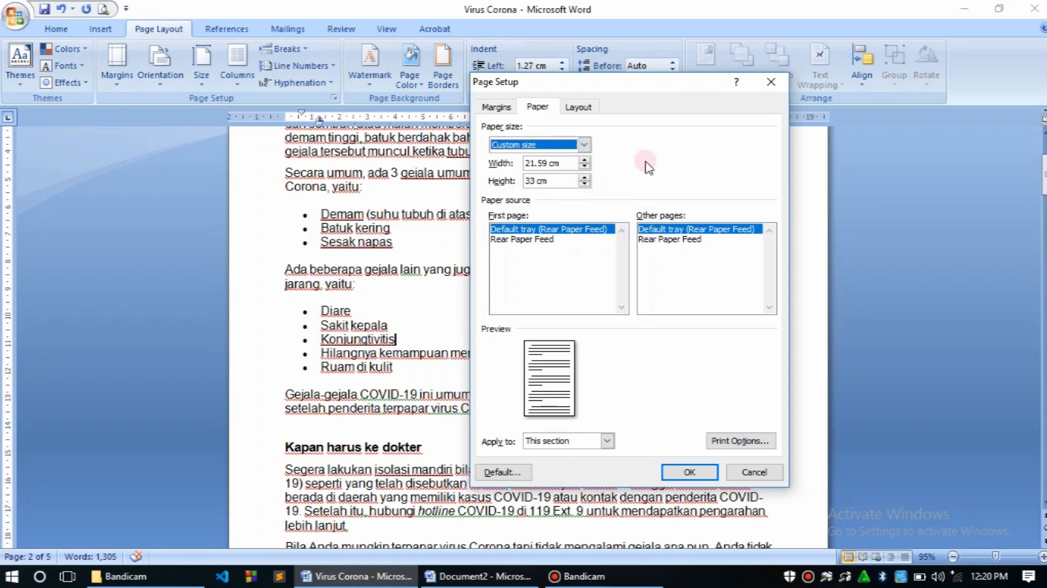
click(589, 146)
click(587, 145)
click(653, 159)
click(689, 473)
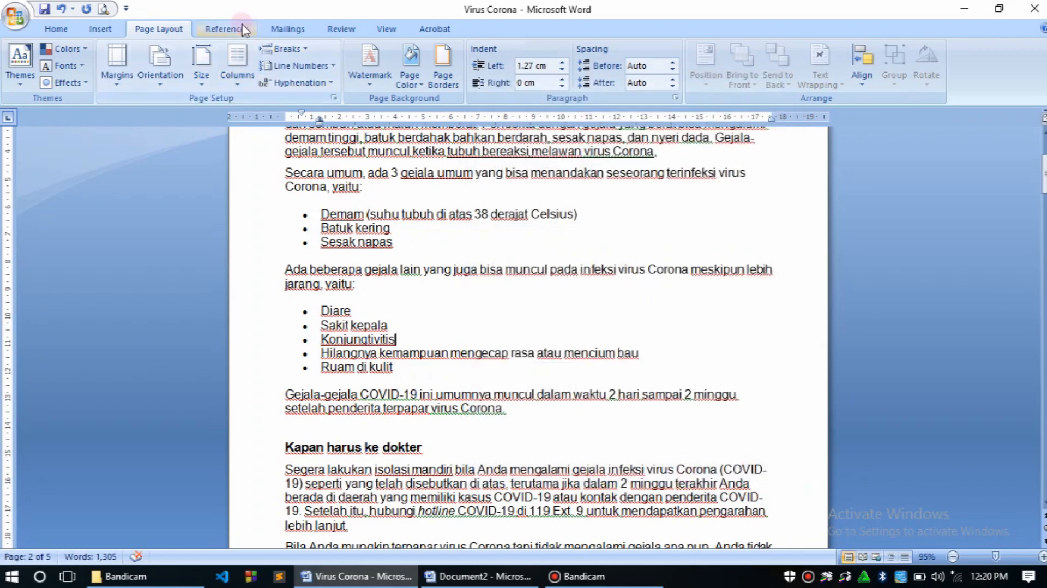
Select all page 1 text from the heading "Gejala Virus Corona (COVID-19)" to the last paragraph and lay it out in three columns
click(224, 81)
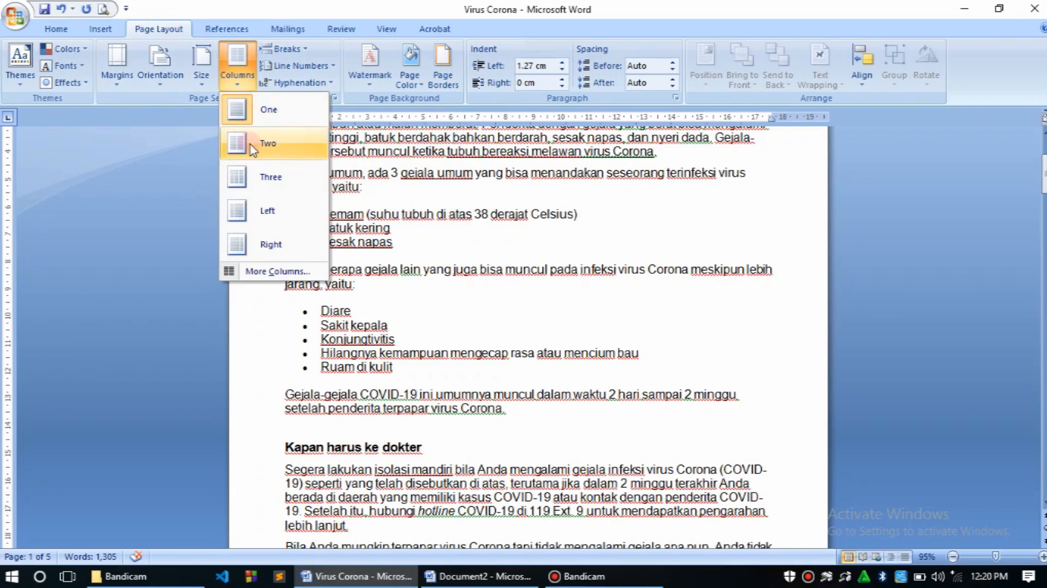
click(360, 201)
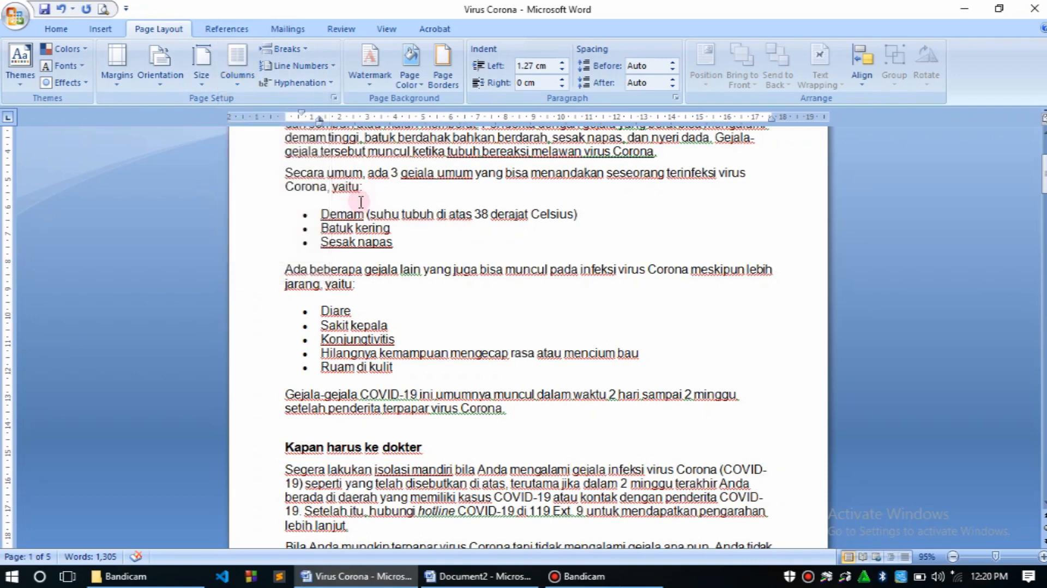
key(Up)
key(Up)
key(Up)
key(Up)
key(Up)
key(Up)
key(Up)
key(Up)
key(Up)
key(Up)
key(Up)
key(Up)
key(Up)
key(Up)
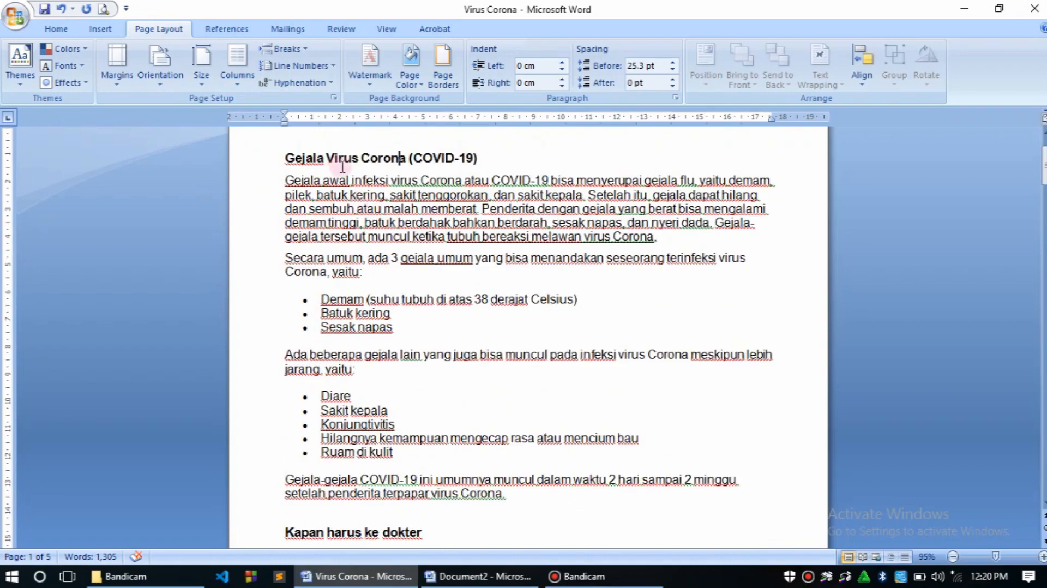
click(287, 151)
drag(287, 151, 721, 306)
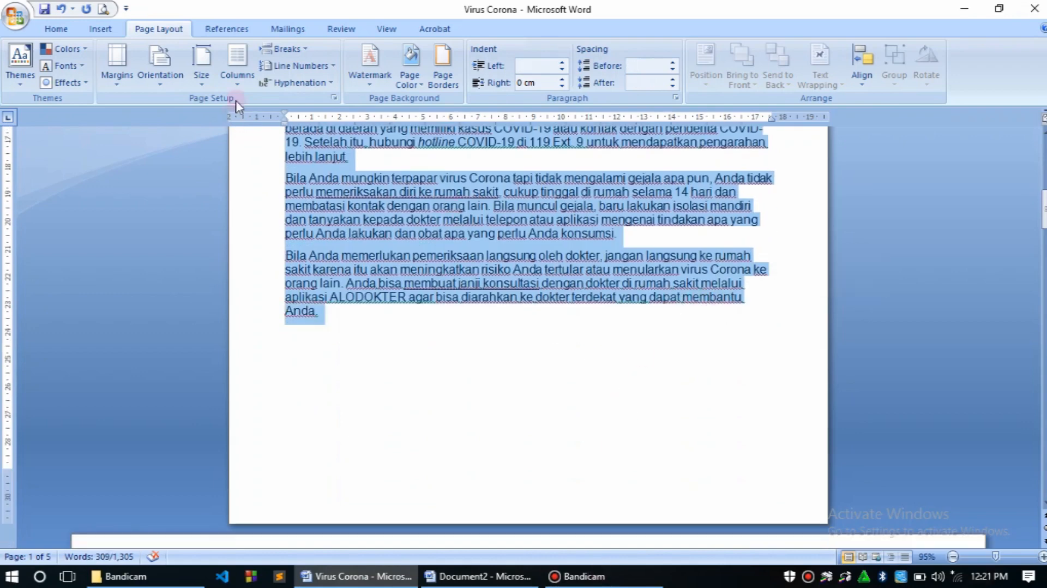
click(246, 80)
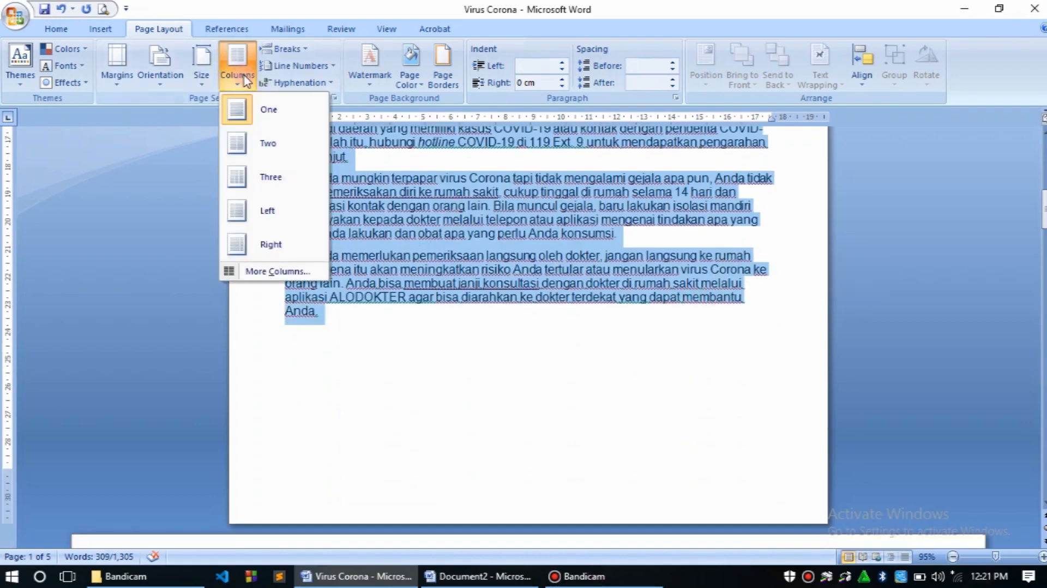
click(268, 178)
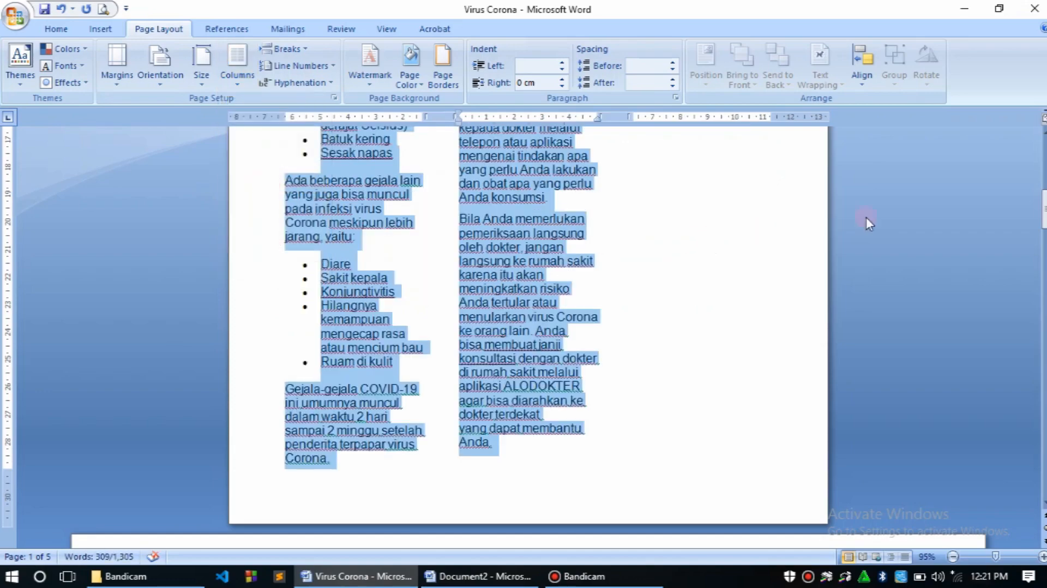
drag(1043, 210, 1043, 154)
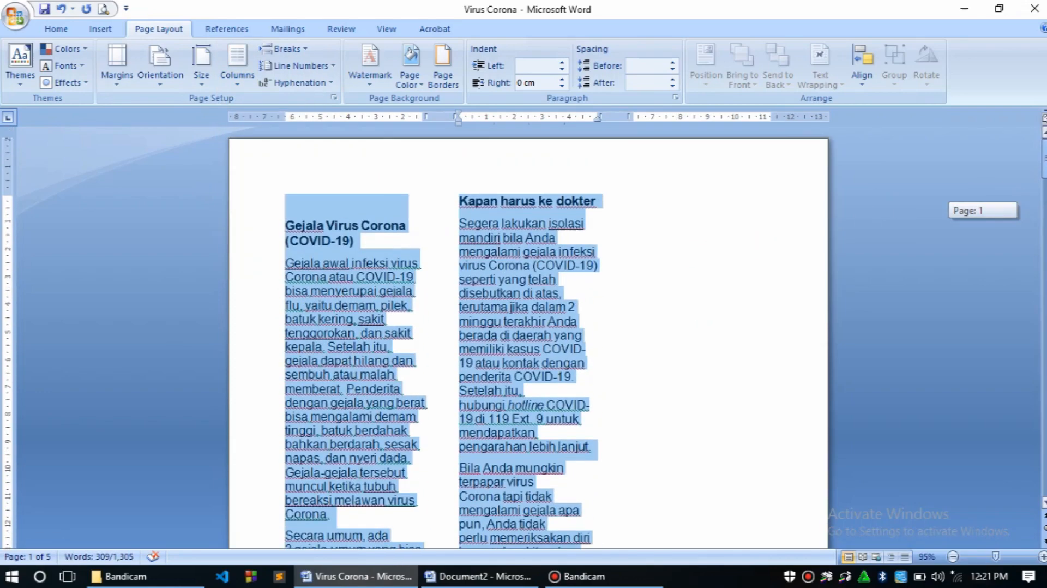
Change the selected page 1 text to two columns and deselect it
click(236, 65)
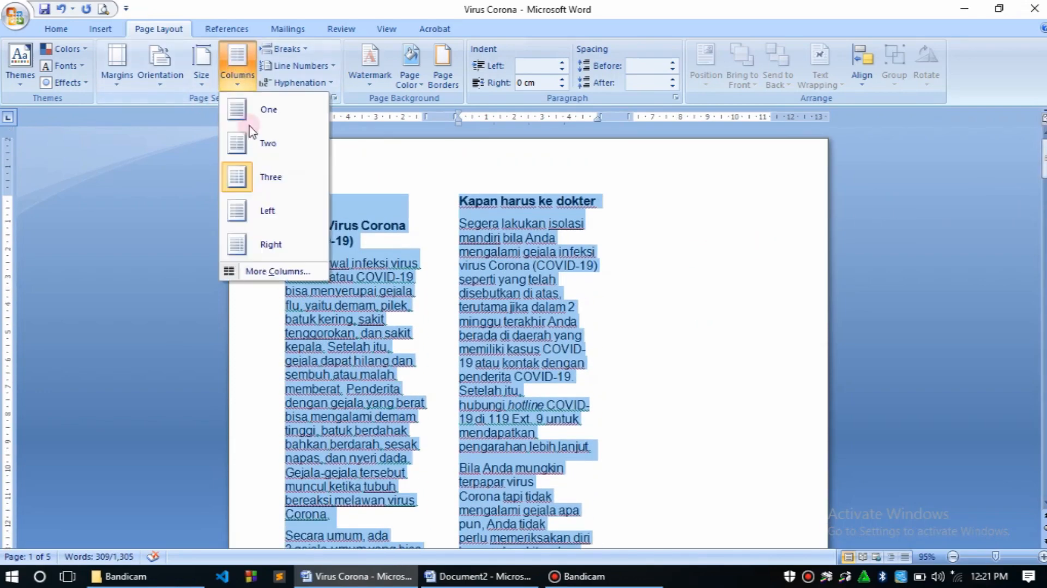
click(266, 145)
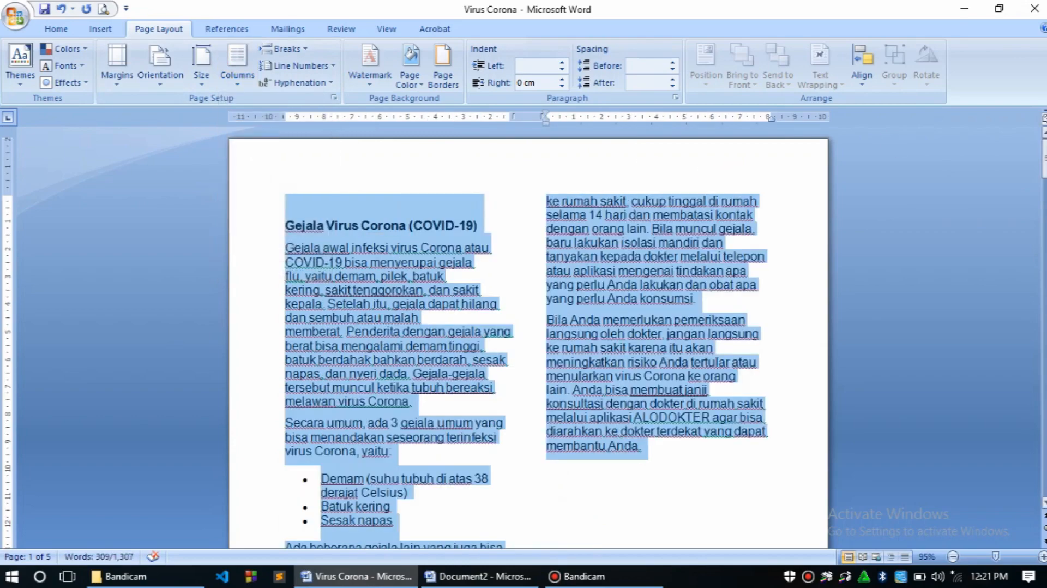
mouse_move(1043, 154)
mouse_down()
mouse_move(1043, 203)
mouse_move(1043, 157)
mouse_up()
click(608, 407)
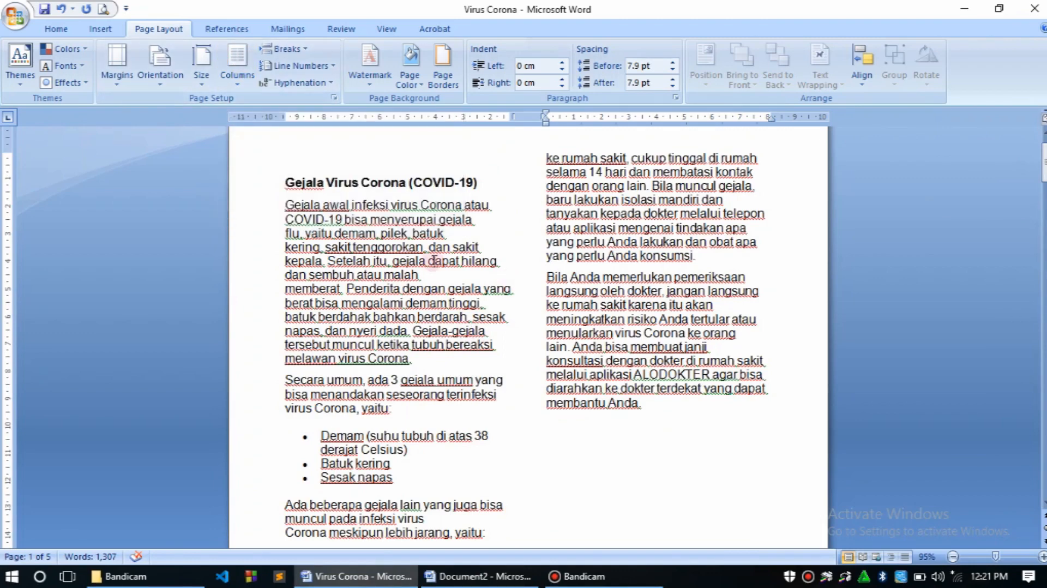
Look through the column presets, the page break command, and the available page and section break types
click(238, 87)
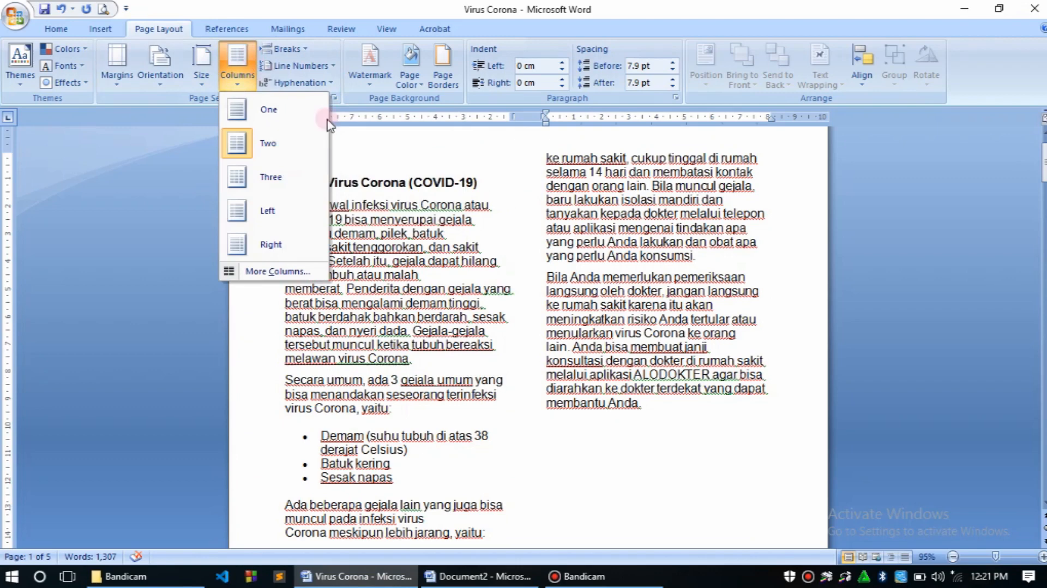
click(549, 263)
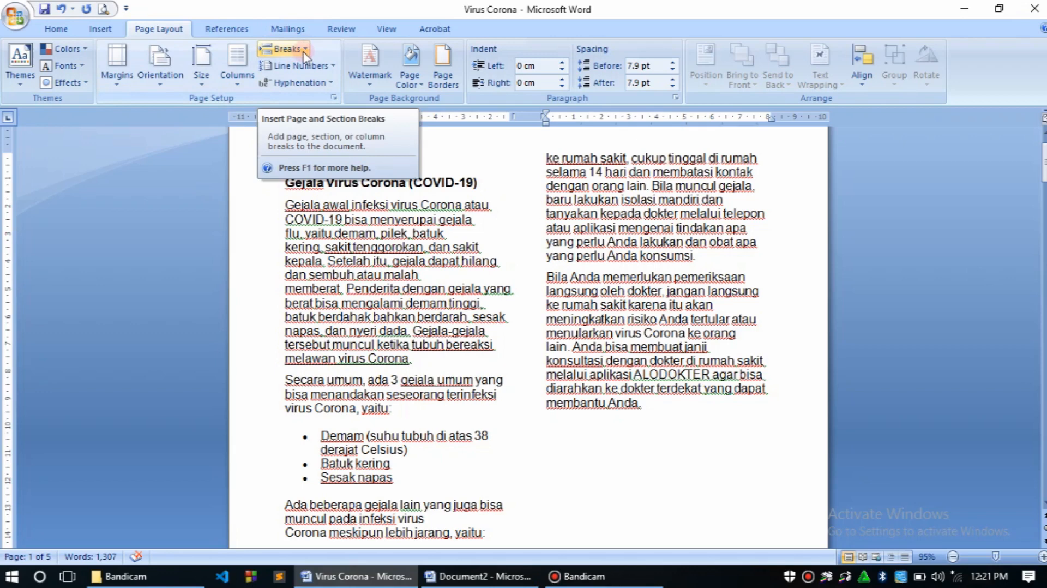
click(103, 30)
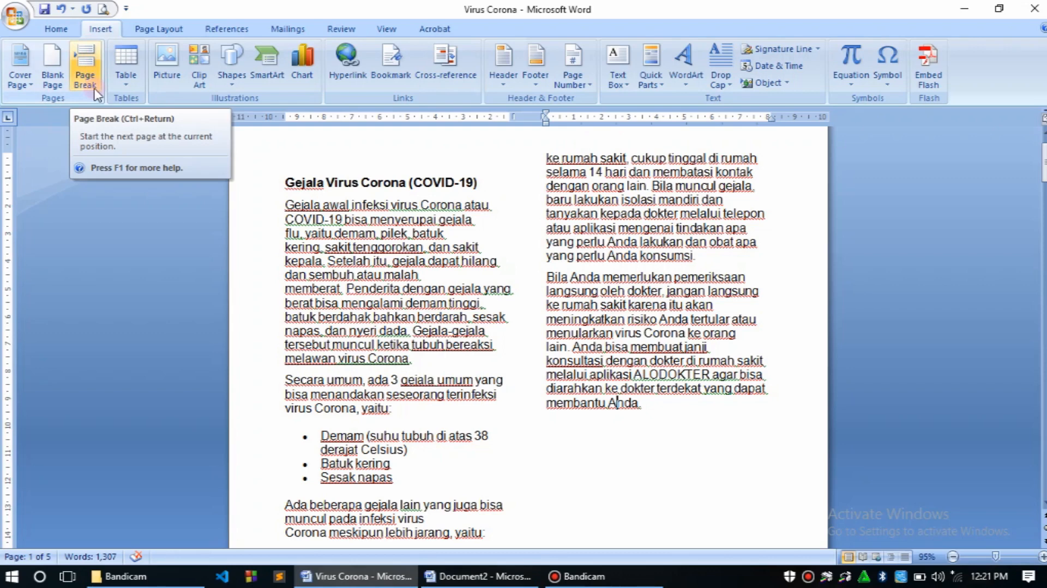
click(155, 28)
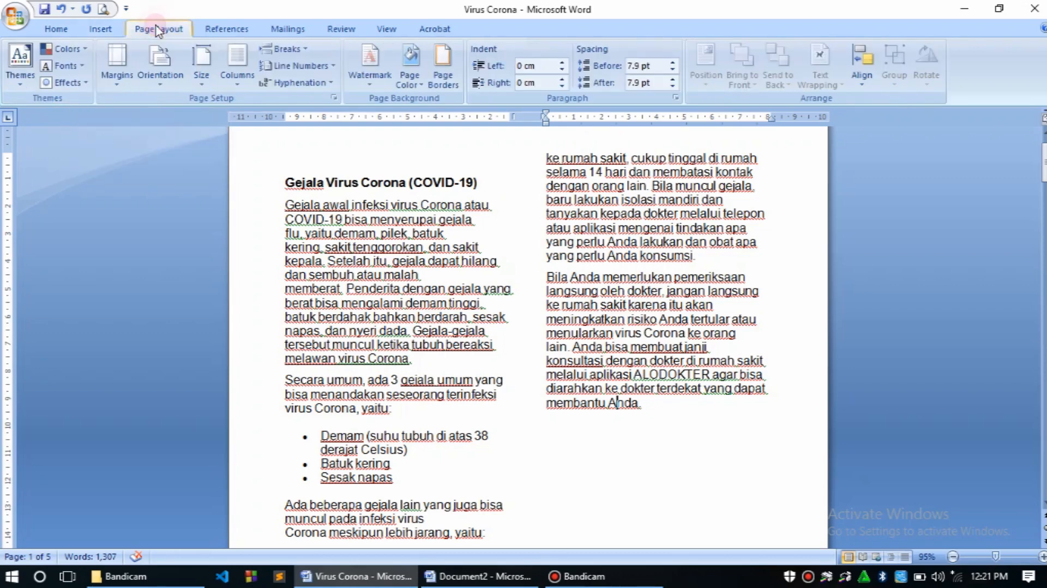
click(307, 51)
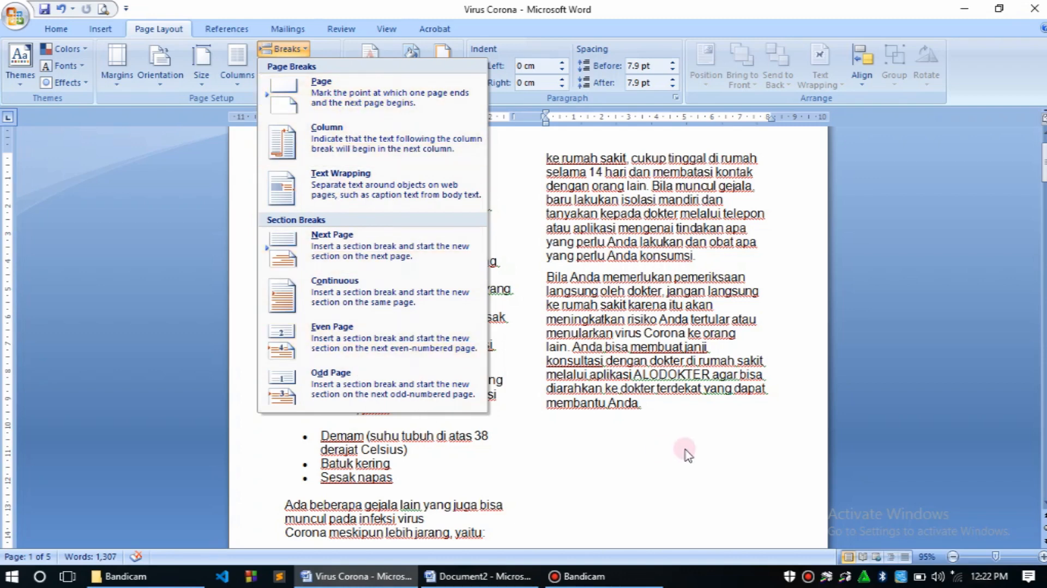
click(617, 403)
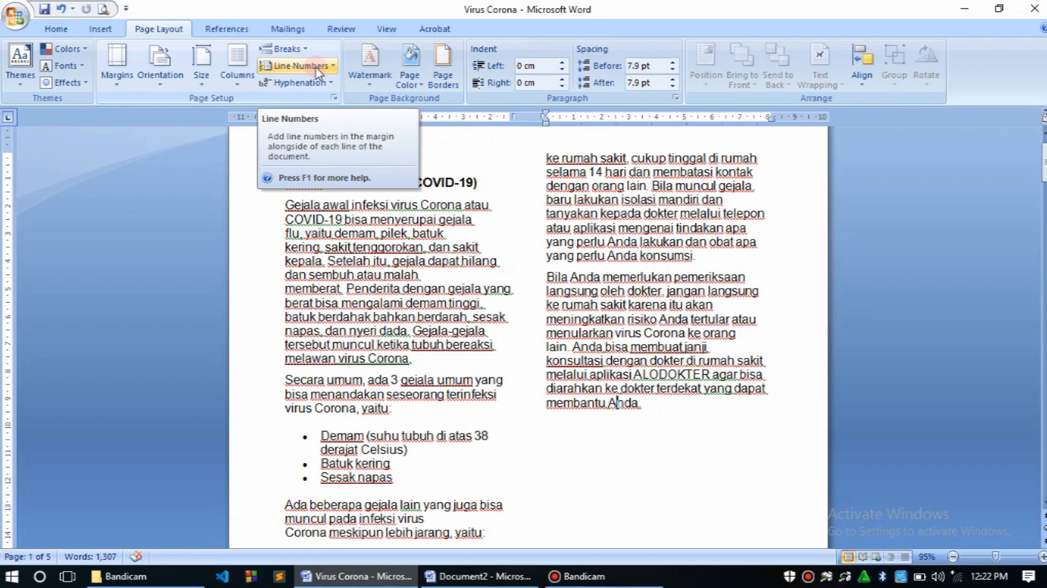
Add continuous line numbers to the two-column text on page 1
click(288, 206)
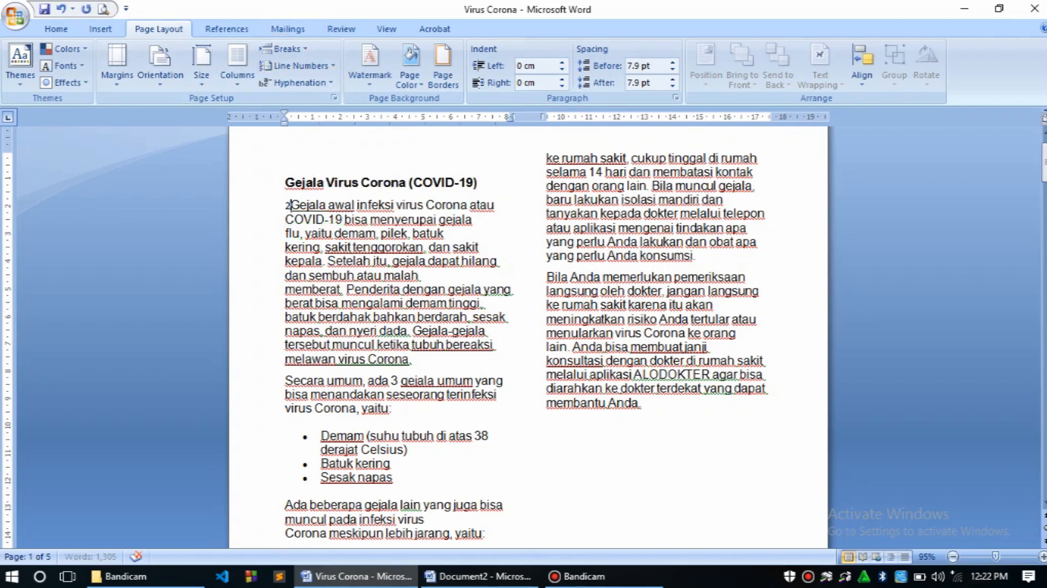
key(BackSpace)
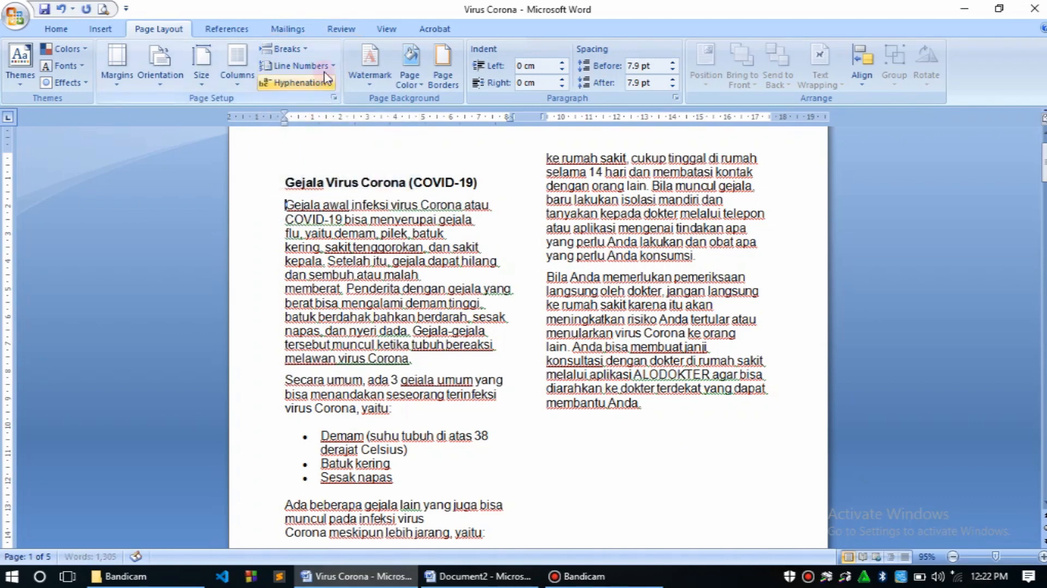
click(326, 68)
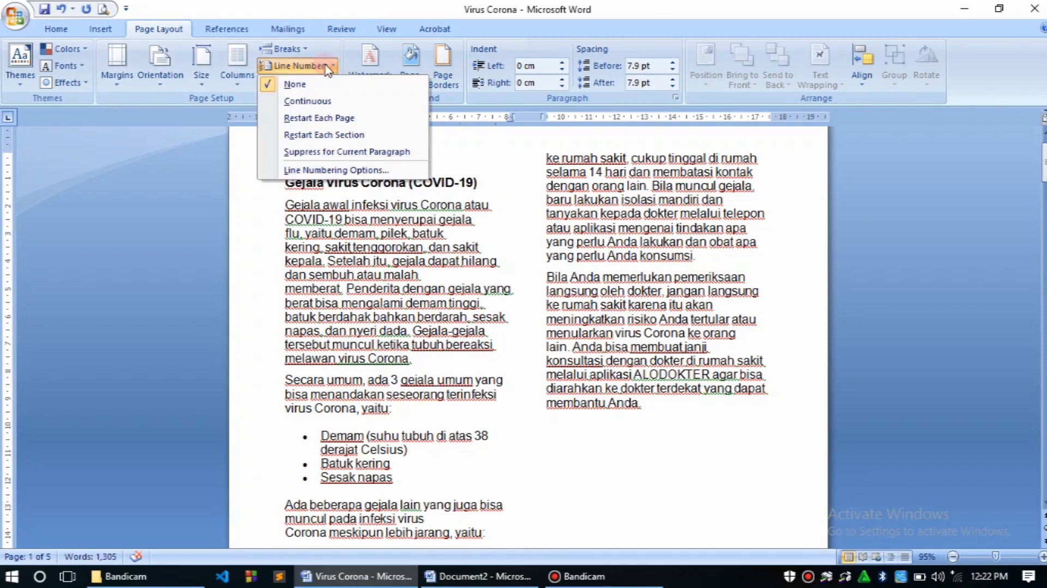
click(320, 103)
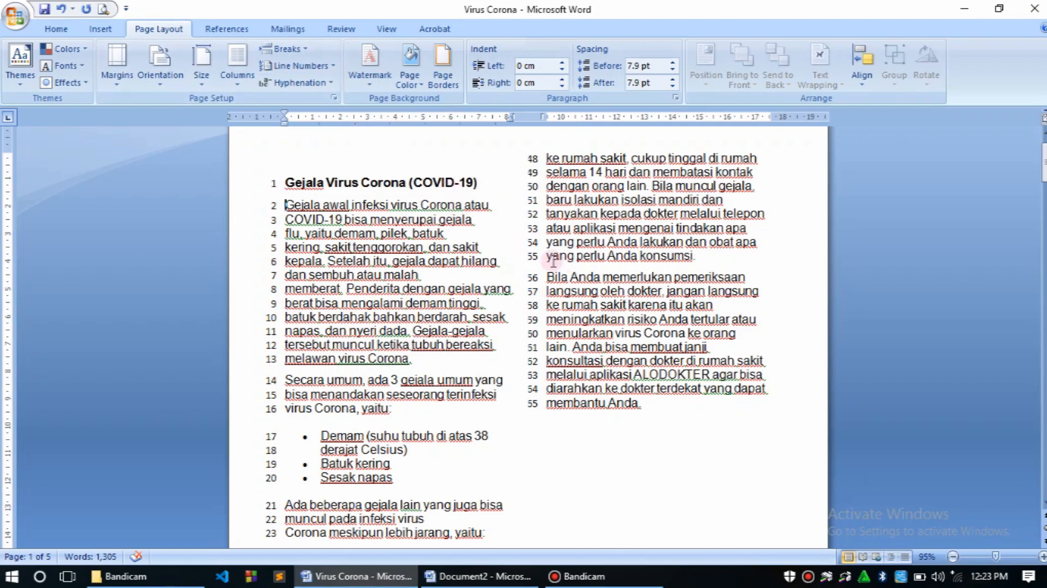
click(540, 404)
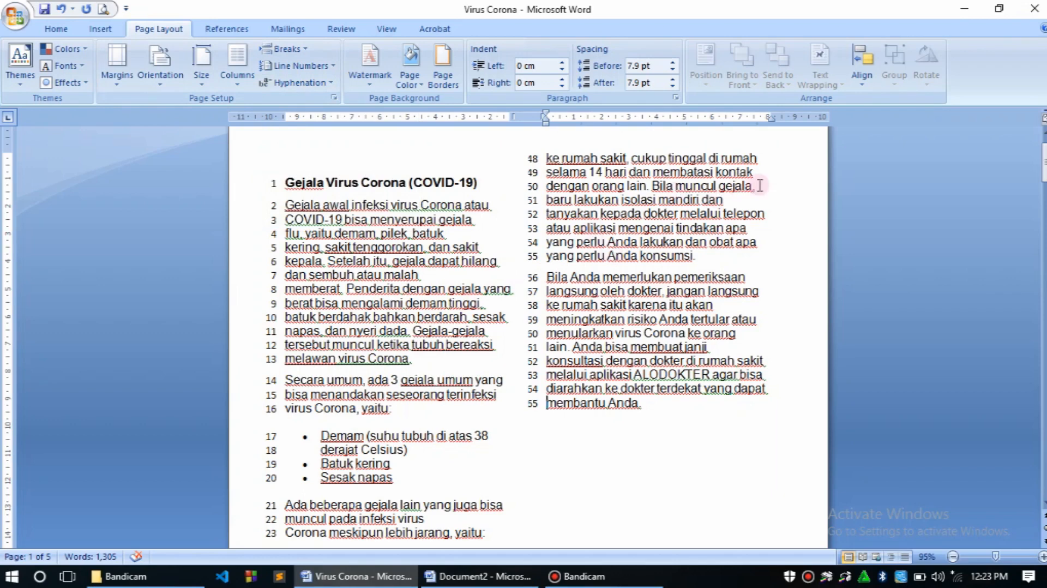
click(778, 182)
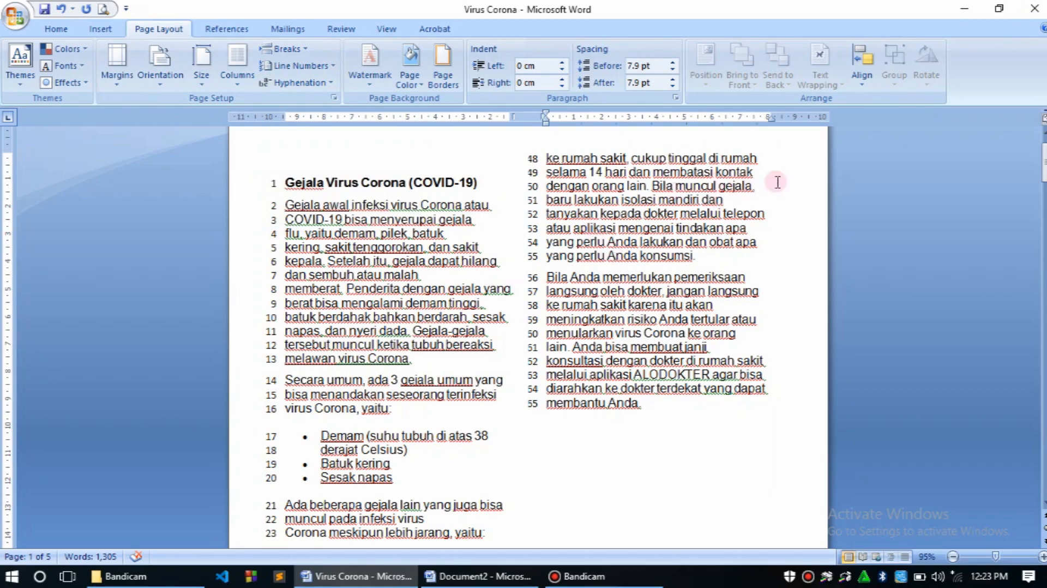
Examine the hyphenation options, then look through the document pages from page 1 down to page 4
click(310, 92)
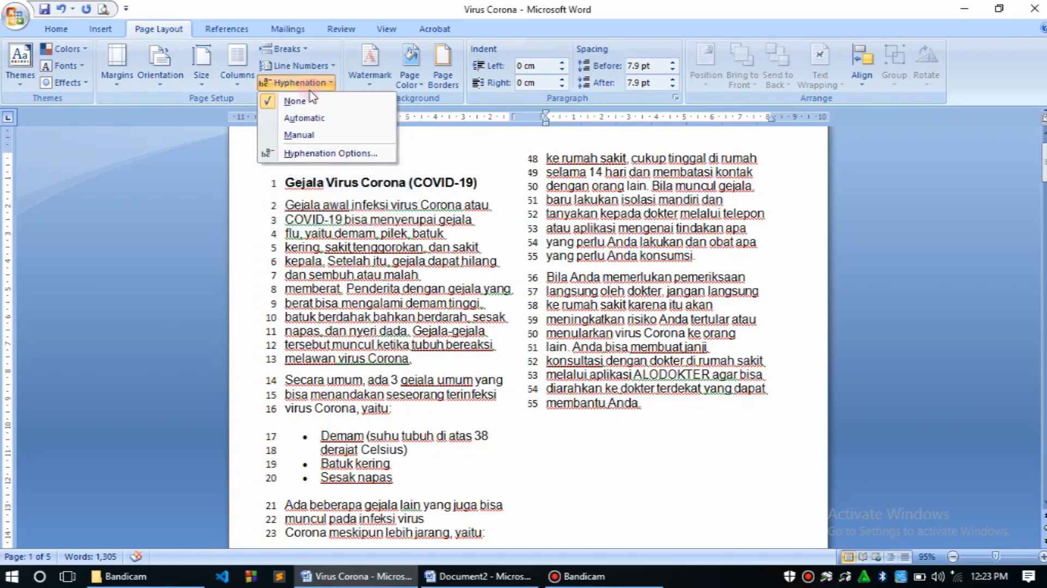
click(390, 261)
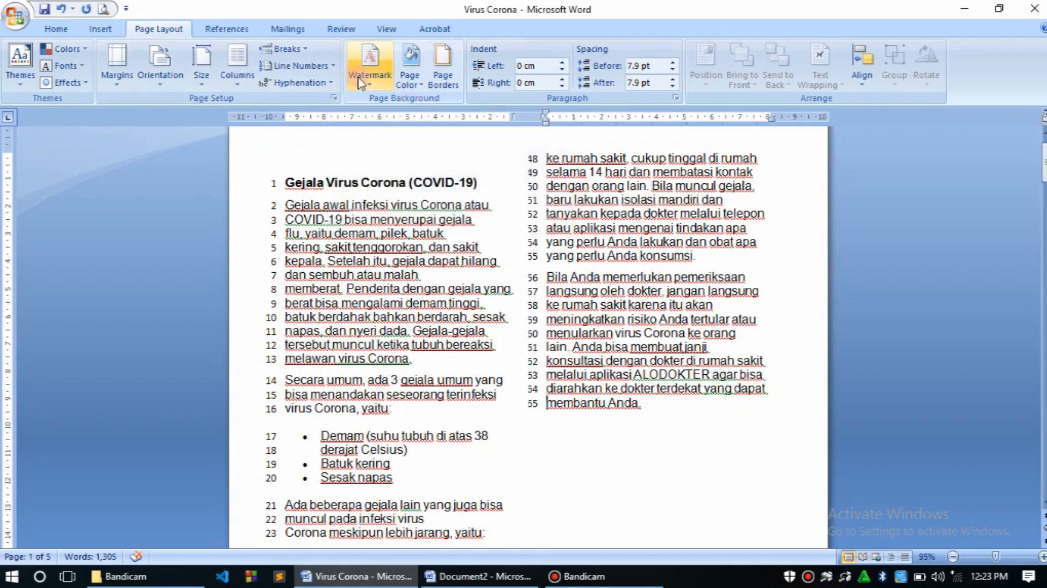
click(778, 373)
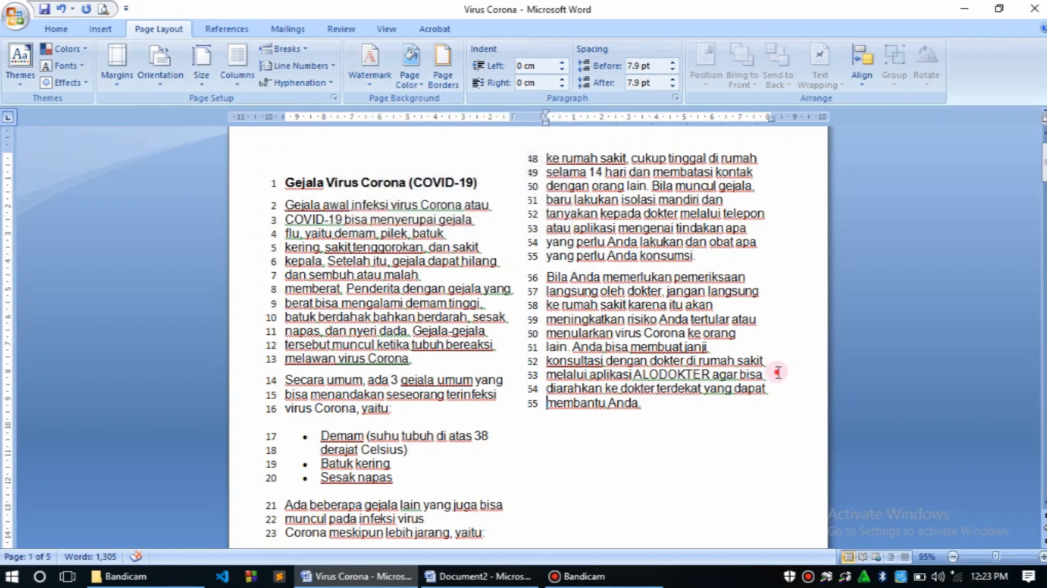
key(Down)
key(Down)
key(Down)
key(Down)
key(Down)
key(Down)
key(Down)
key(Down)
key(Down)
key(Down)
key(Down)
key(Down)
key(Down)
key(Down)
key(Down)
key(Down)
key(Down)
key(Down)
key(Down)
key(Down)
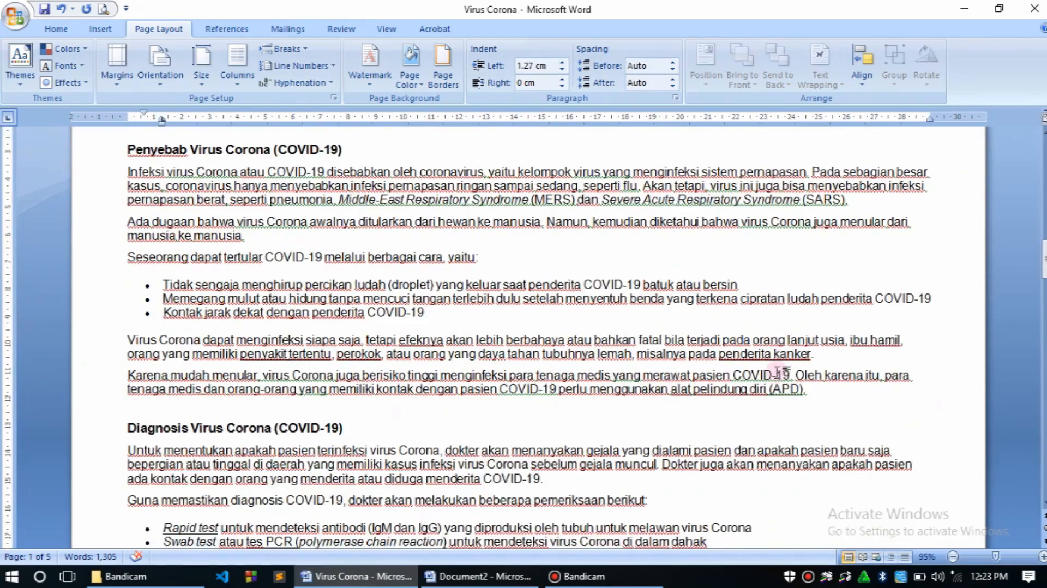
key(Down)
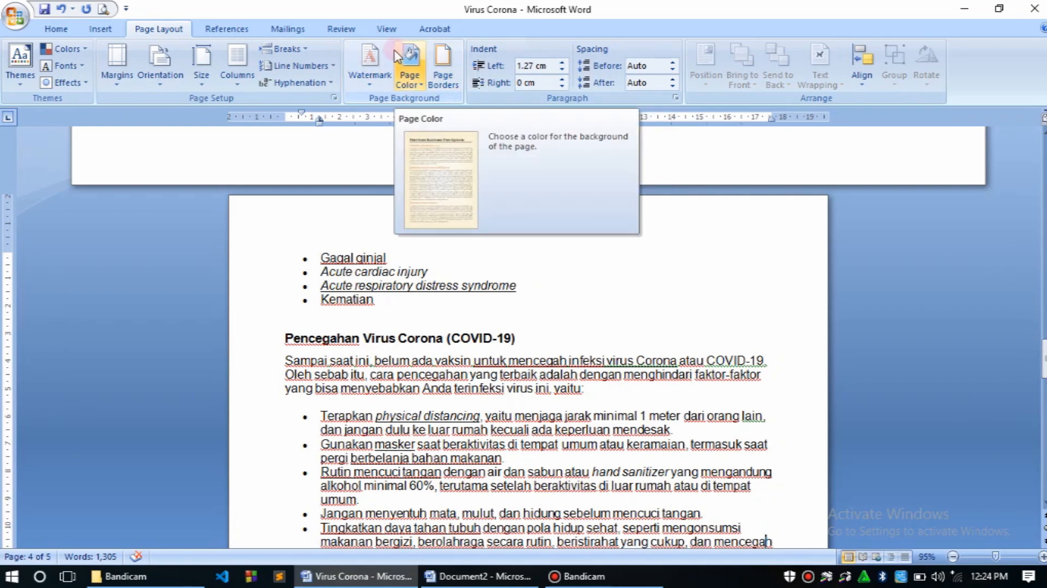
Add the covid picture from the Downloads folder as a watermark with automatic scale and washout
click(325, 252)
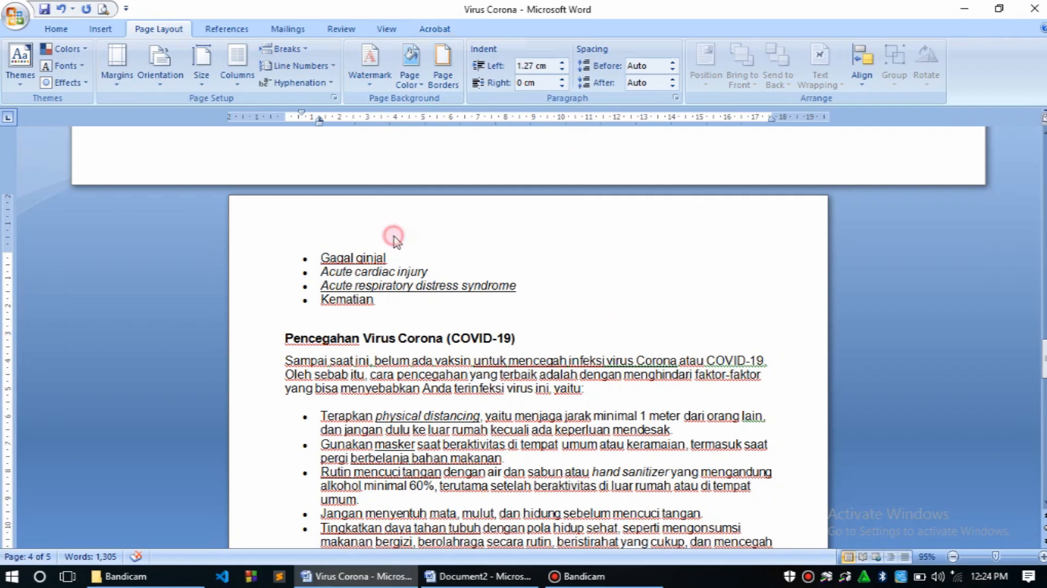
click(385, 76)
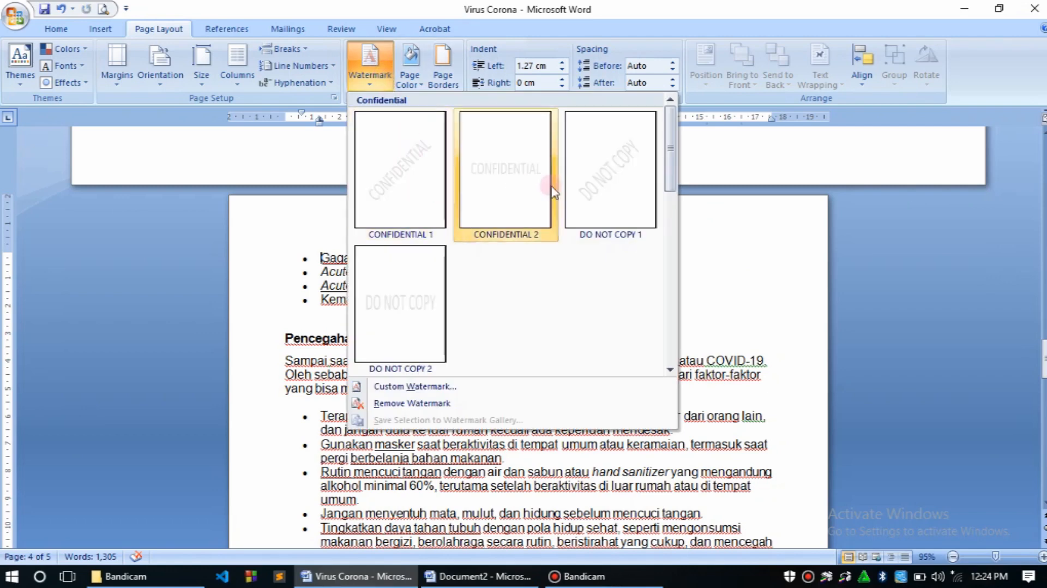
click(420, 387)
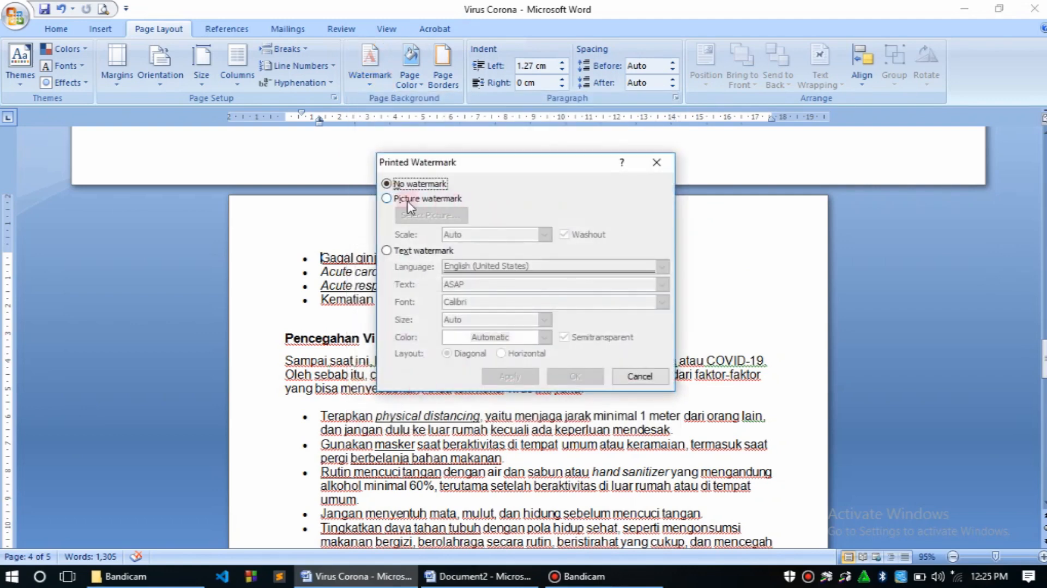
click(401, 200)
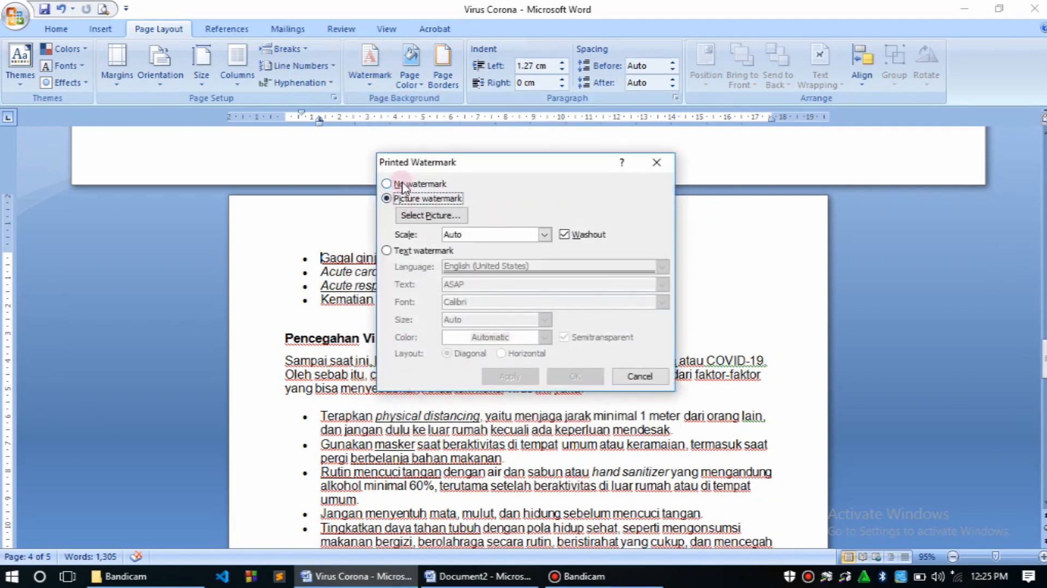
click(430, 216)
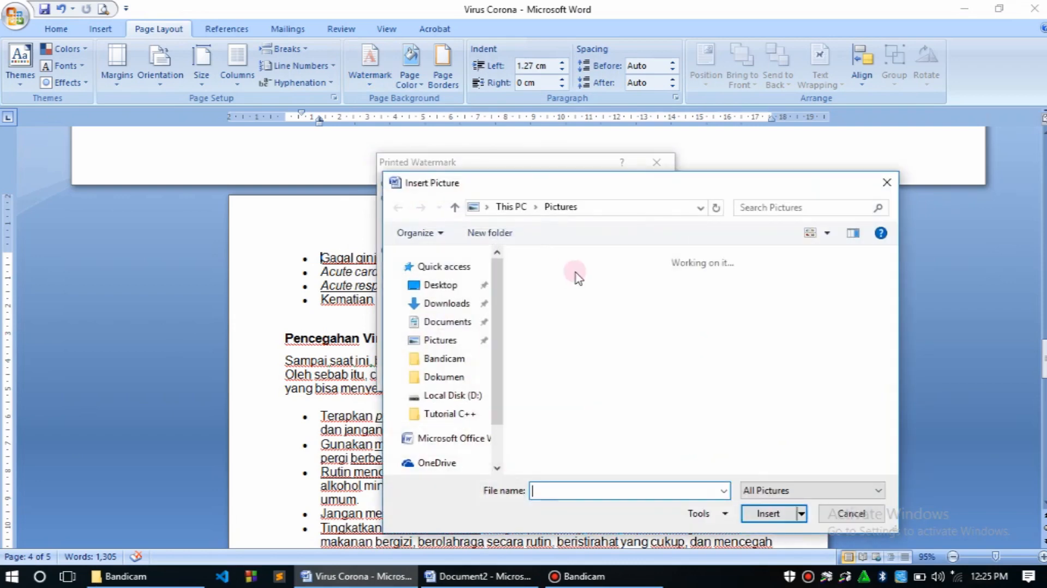
click(463, 307)
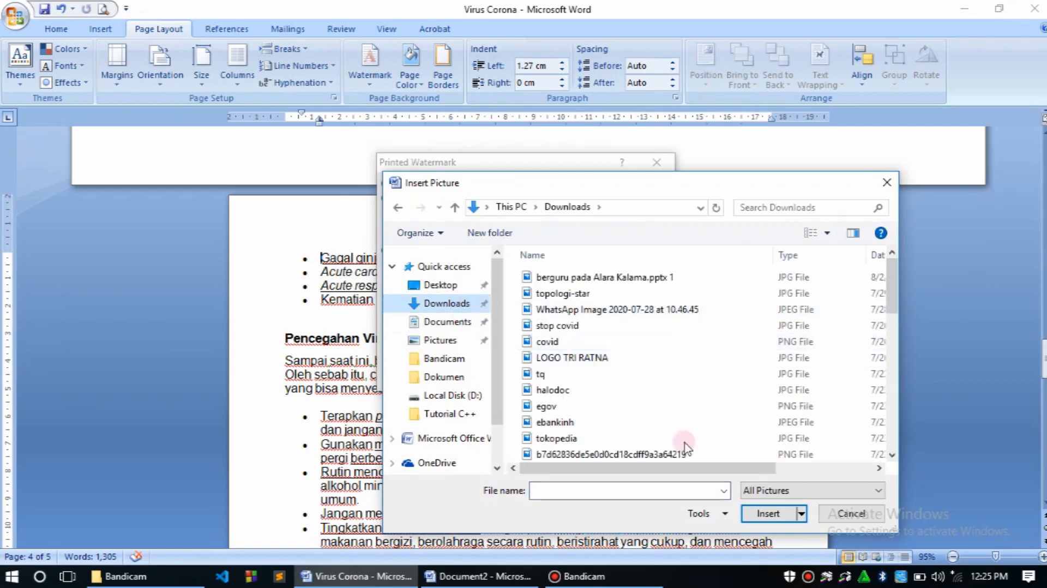
click(548, 342)
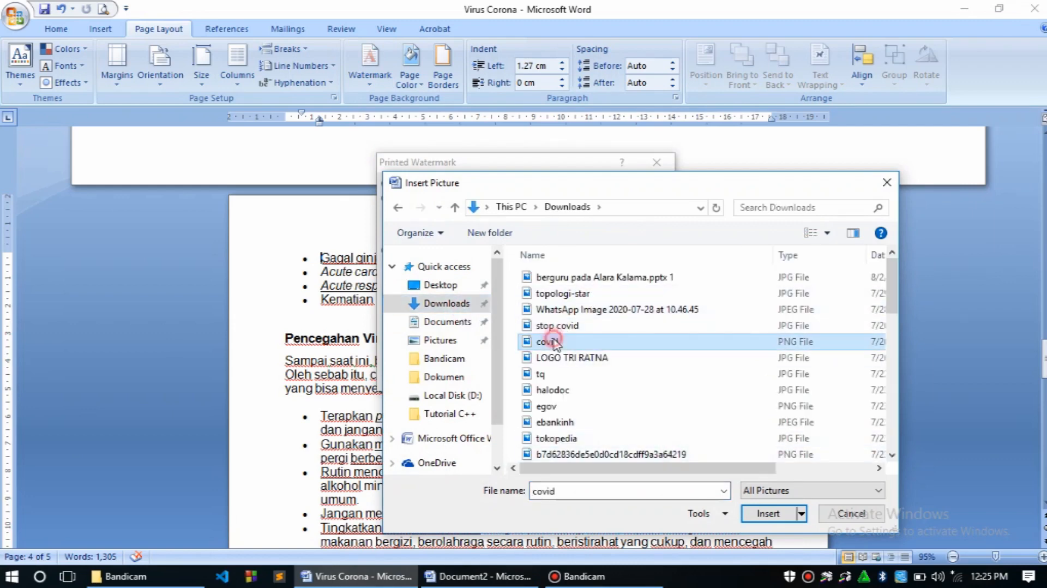
click(788, 518)
click(577, 376)
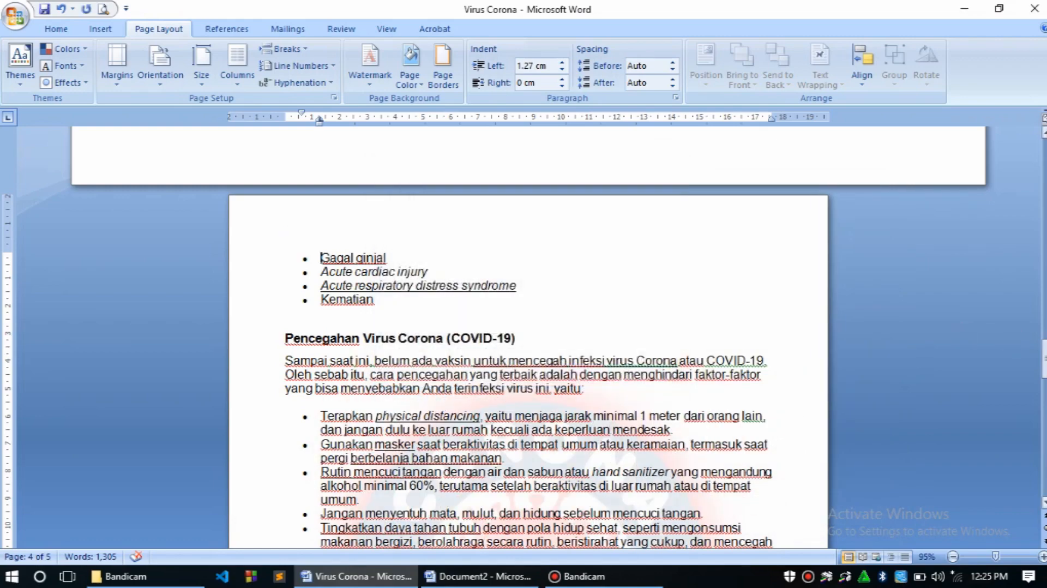
Check the watermark on page 1 and set the page background to a light red theme color
drag(1044, 359, 1044, 191)
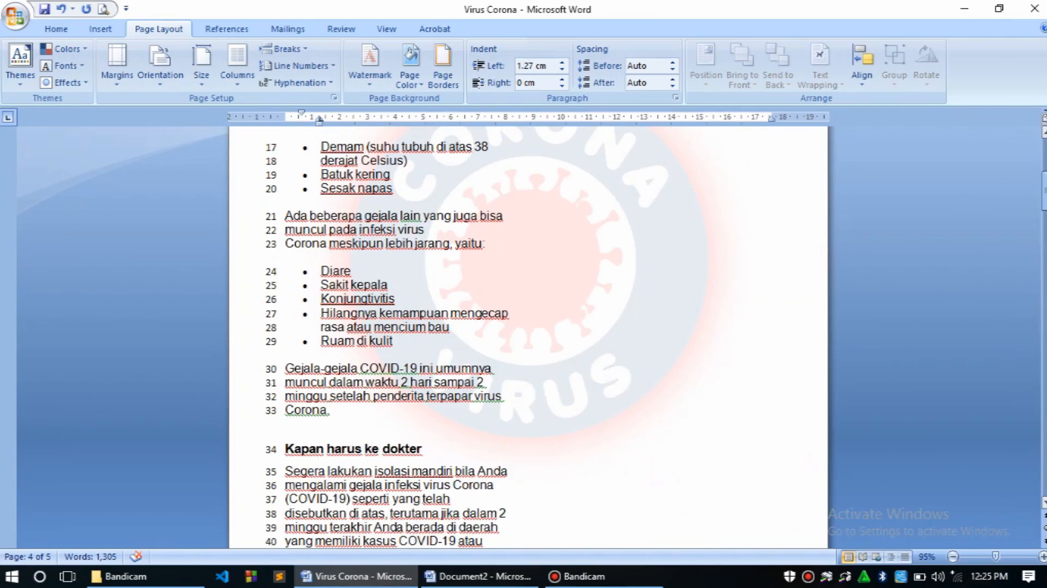
click(420, 86)
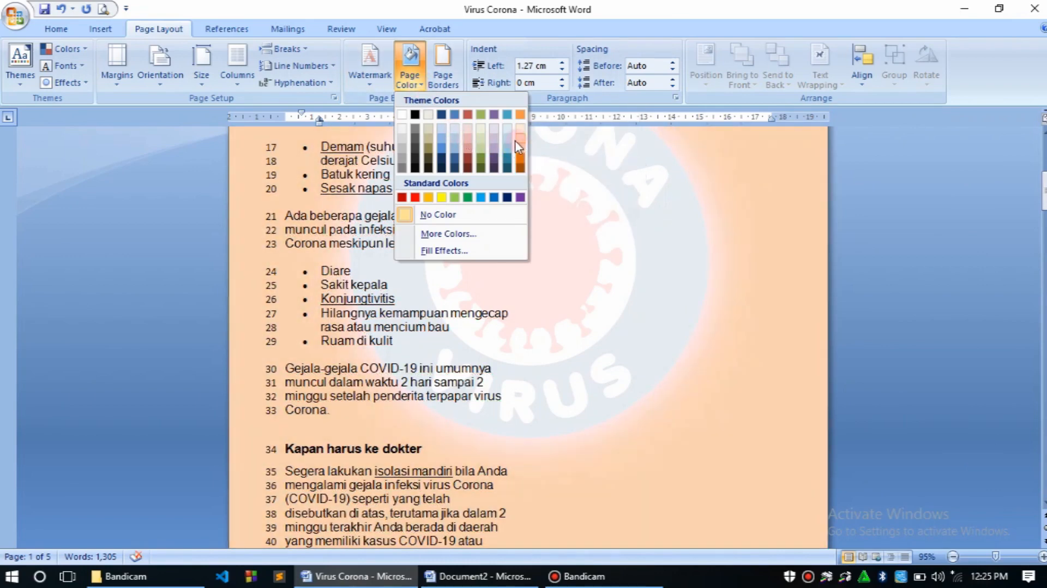
click(473, 147)
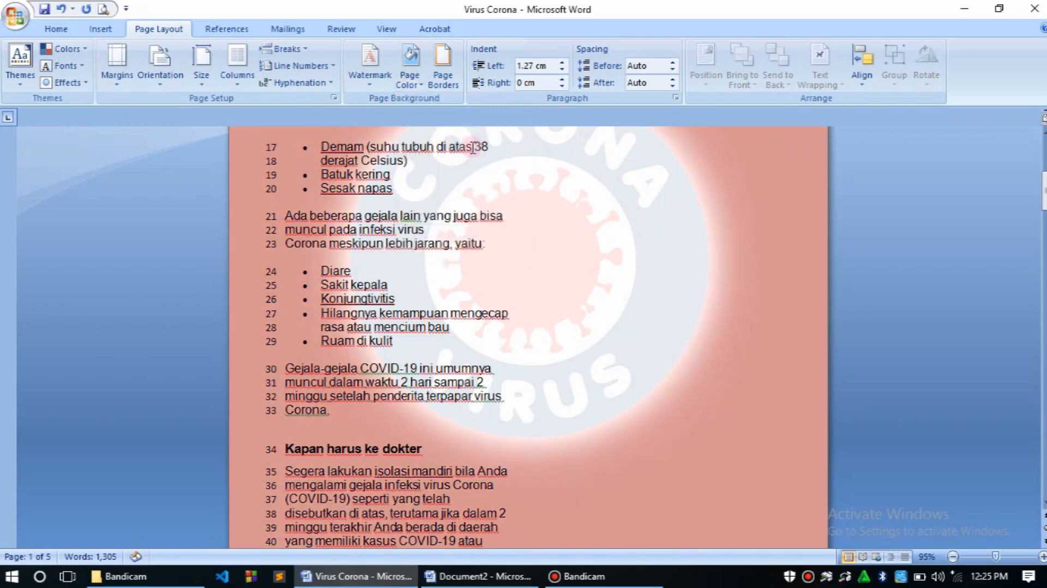
Browse the page border line styles and art designs, and choose the green pine tree art as a box border
click(451, 88)
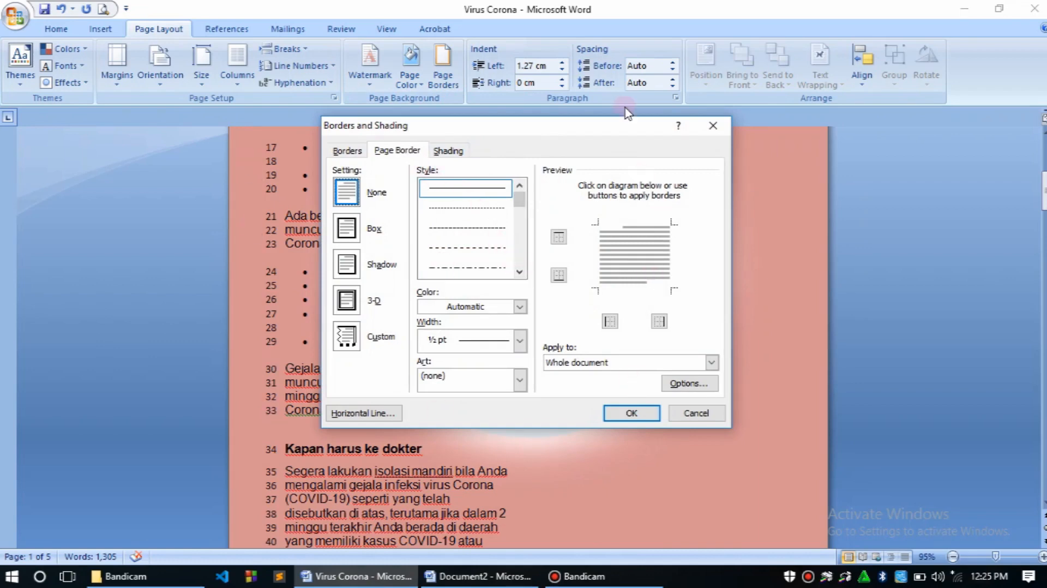
click(520, 272)
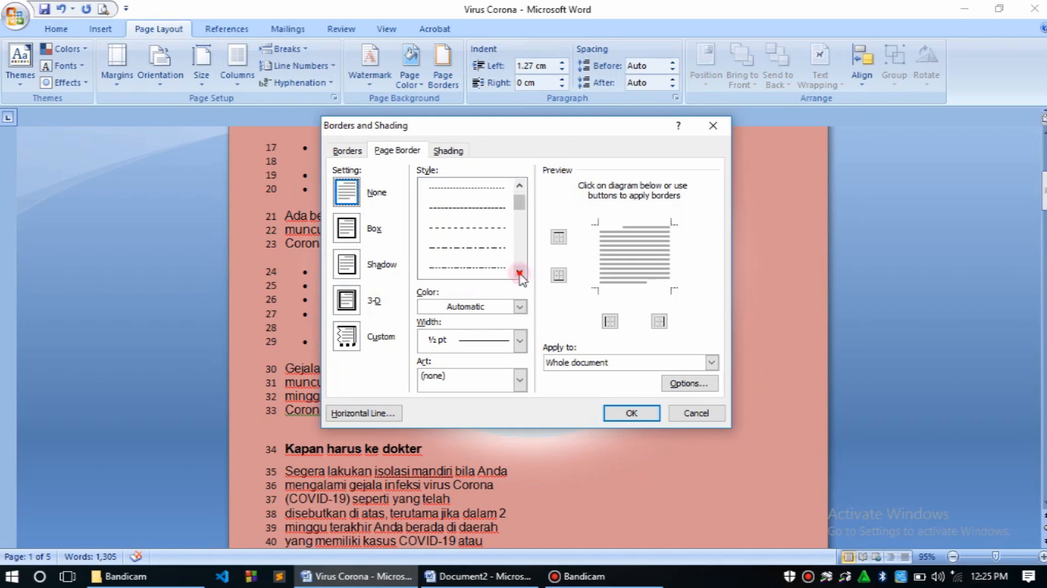
click(520, 272)
click(520, 272)
click(520, 272)
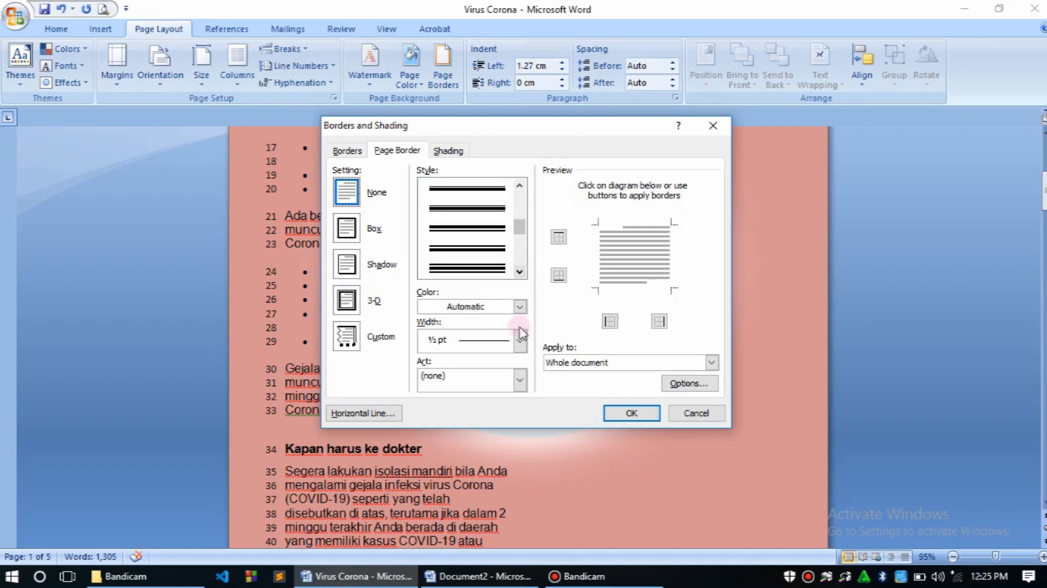
click(520, 380)
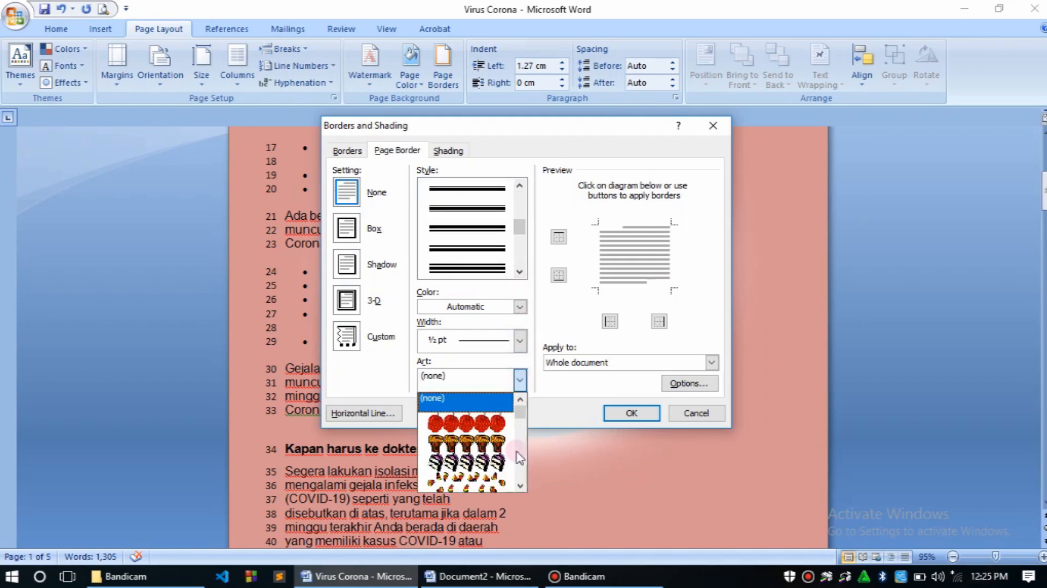
click(521, 486)
click(521, 486)
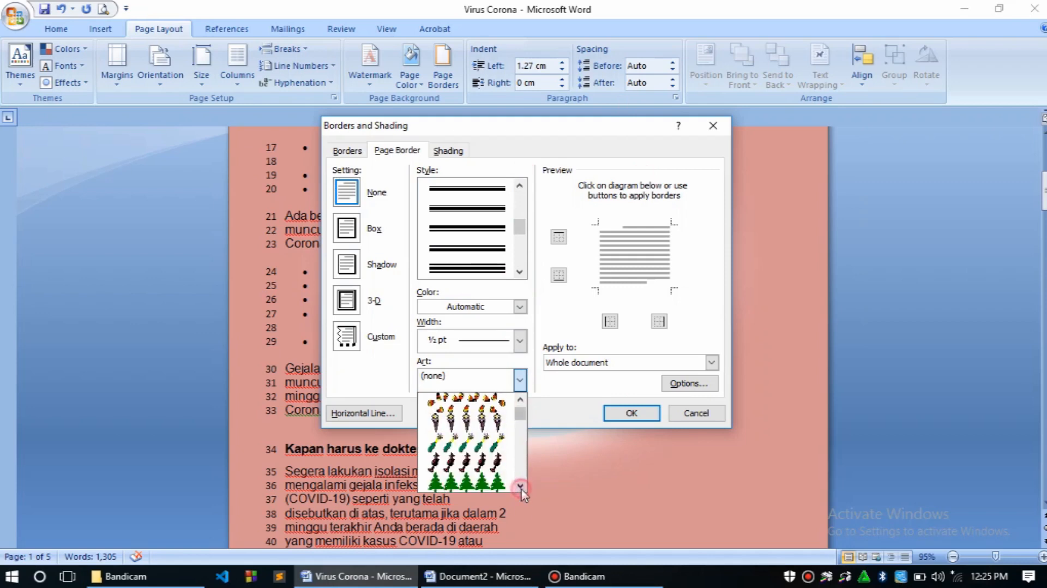
click(522, 489)
click(521, 489)
click(521, 489)
click(492, 421)
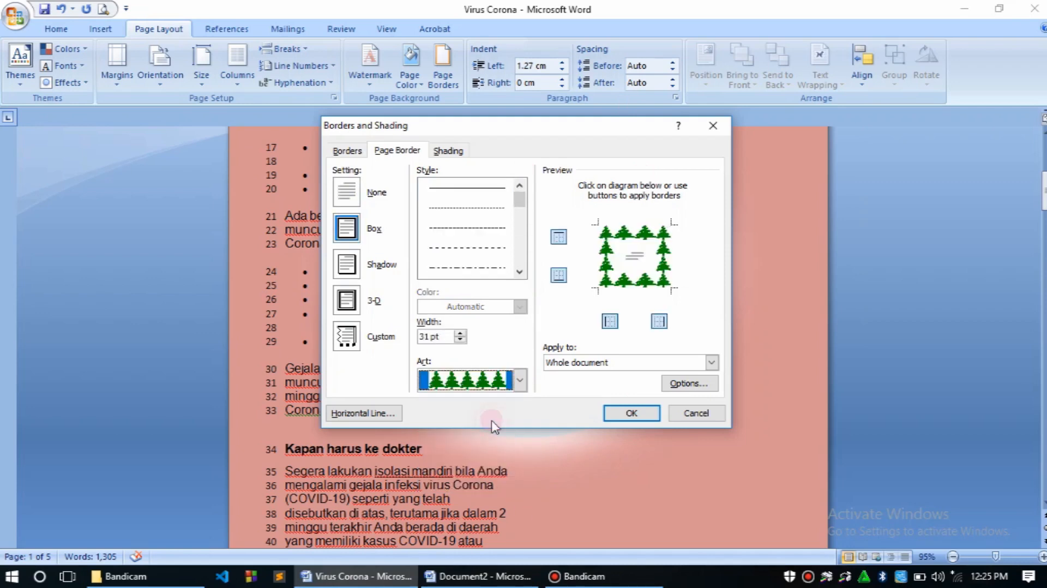
Set the pine tree border's width to 25 pt, apply it to the whole document, and check it on page 1
click(461, 341)
click(461, 340)
click(461, 341)
click(461, 340)
click(461, 340)
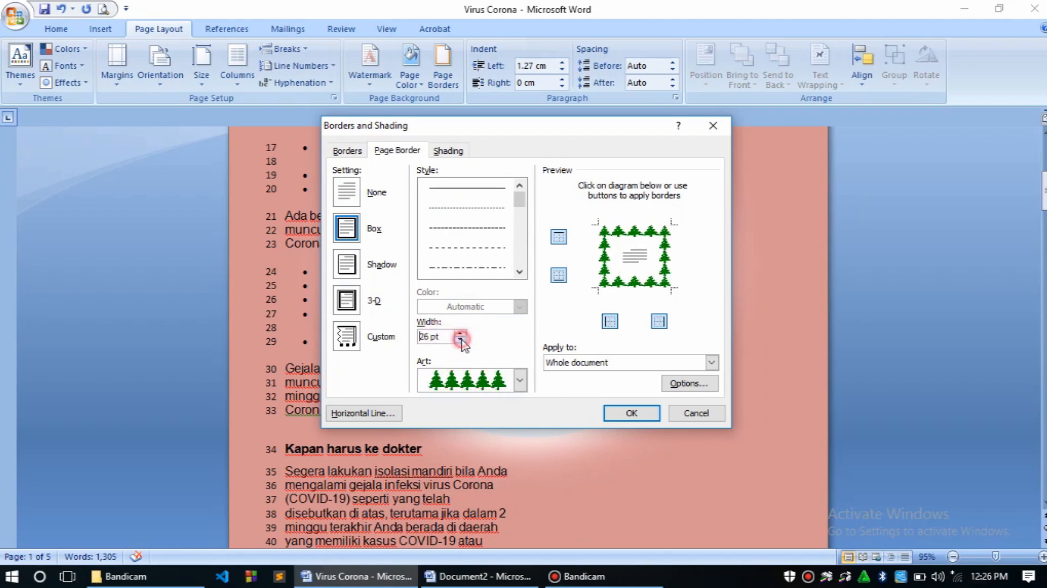
click(461, 340)
click(461, 341)
click(461, 341)
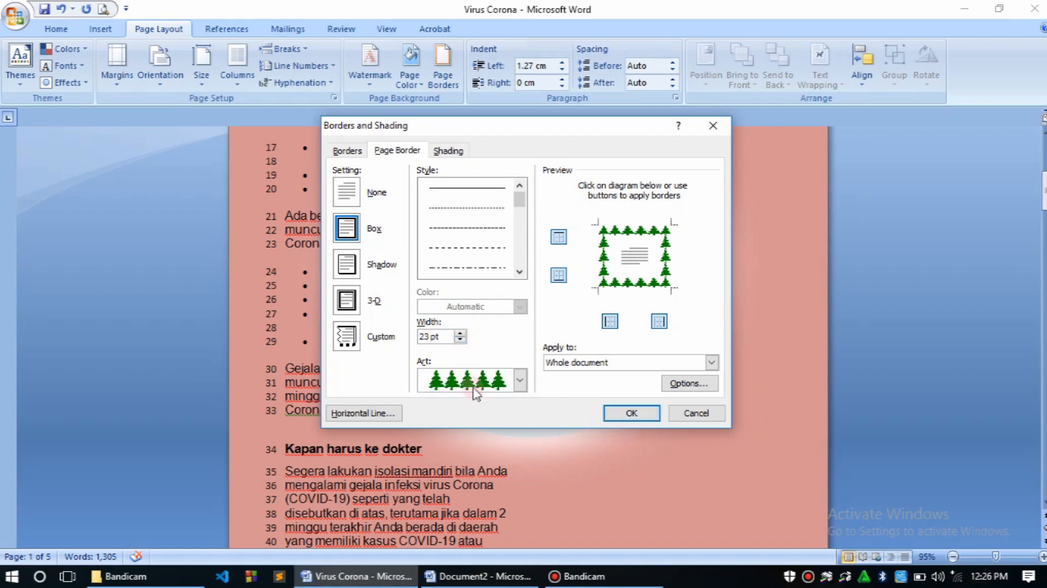
click(461, 333)
click(461, 333)
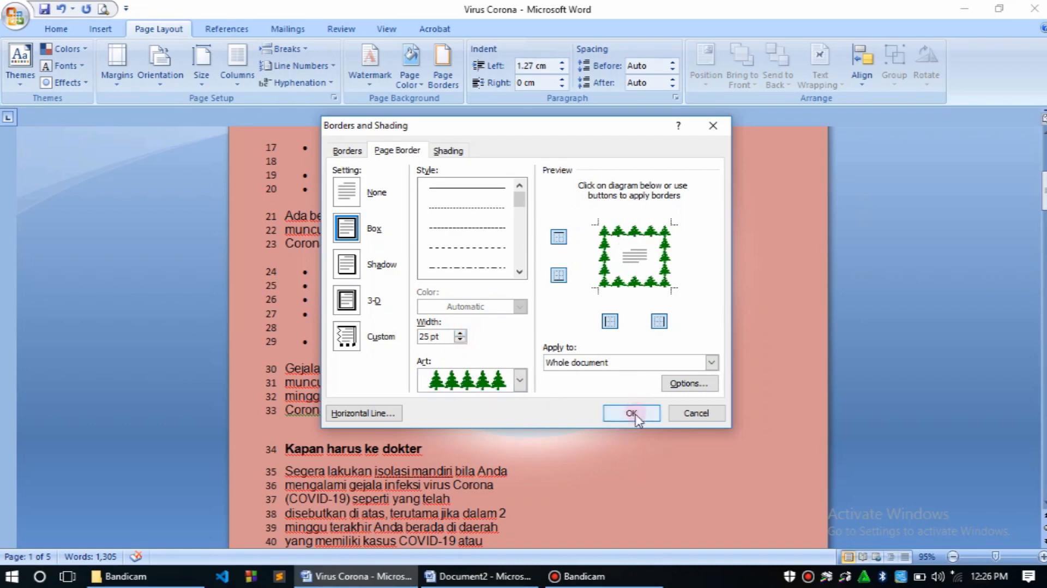
click(631, 413)
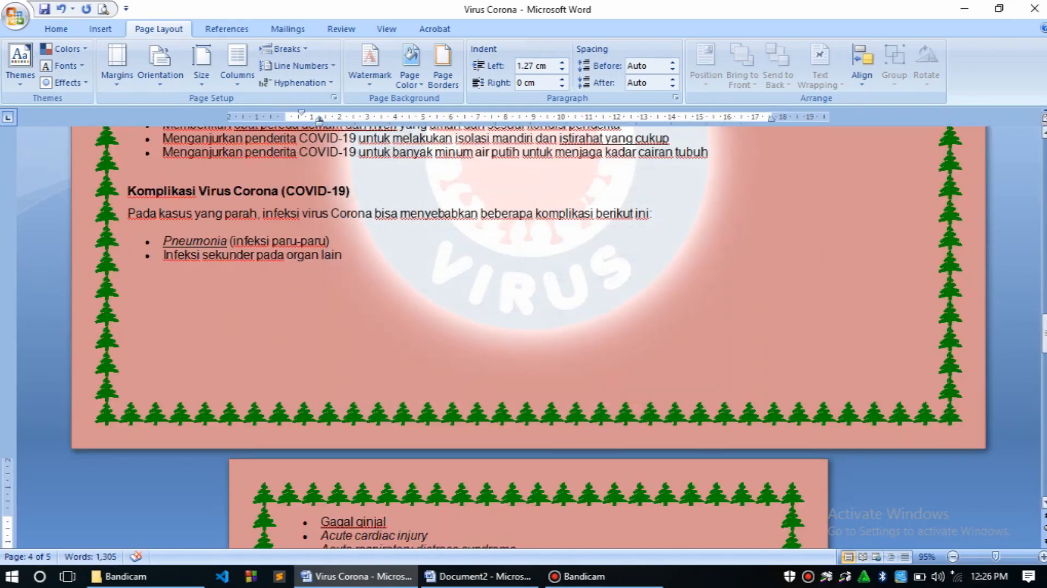
drag(1045, 333, 1045, 159)
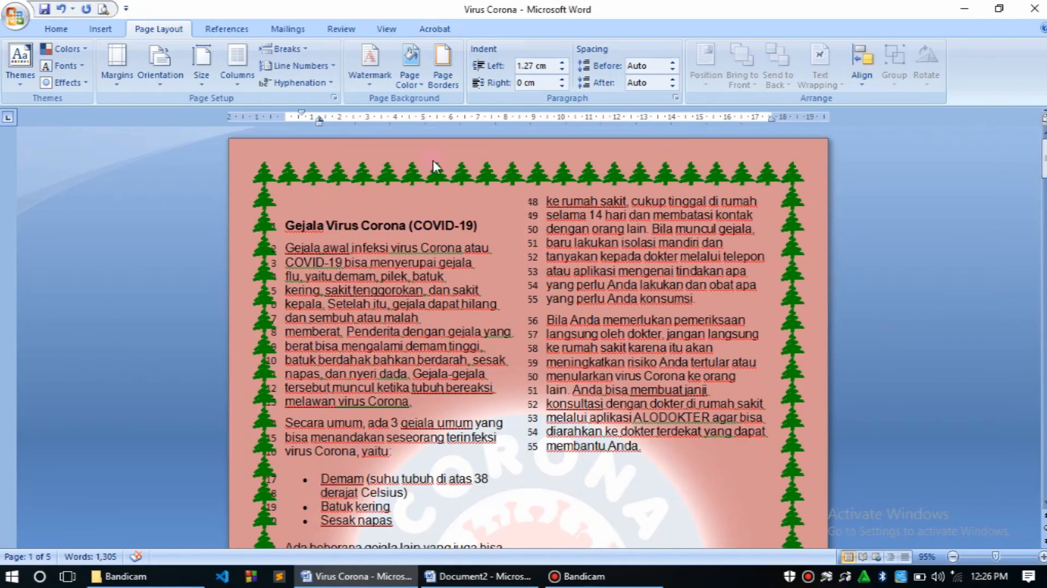